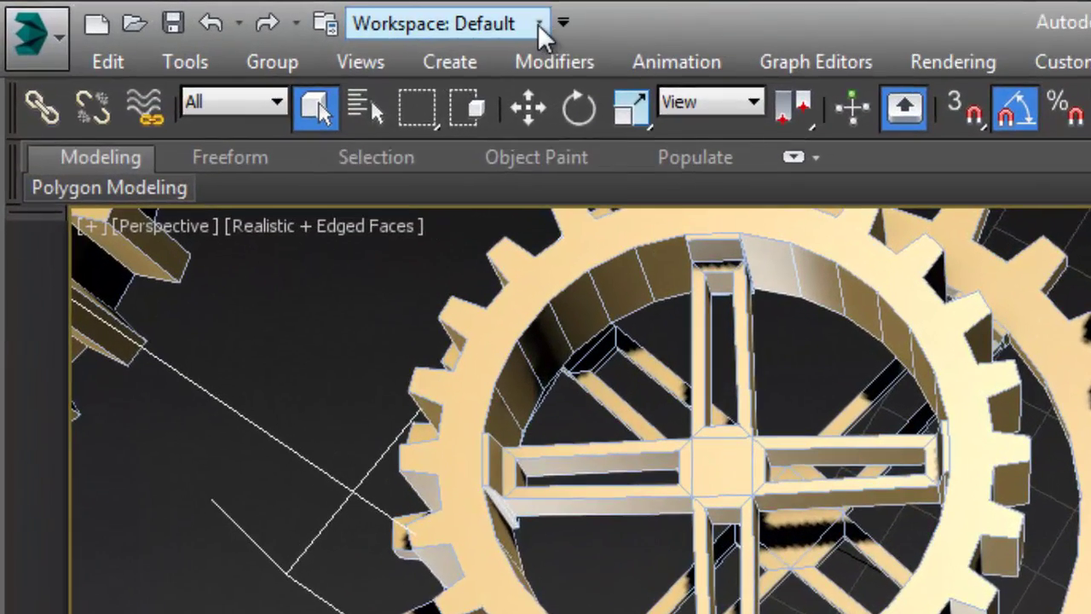
# - Switch the workspace to Default with Enhanced Menus
pyautogui.click(414, 23)
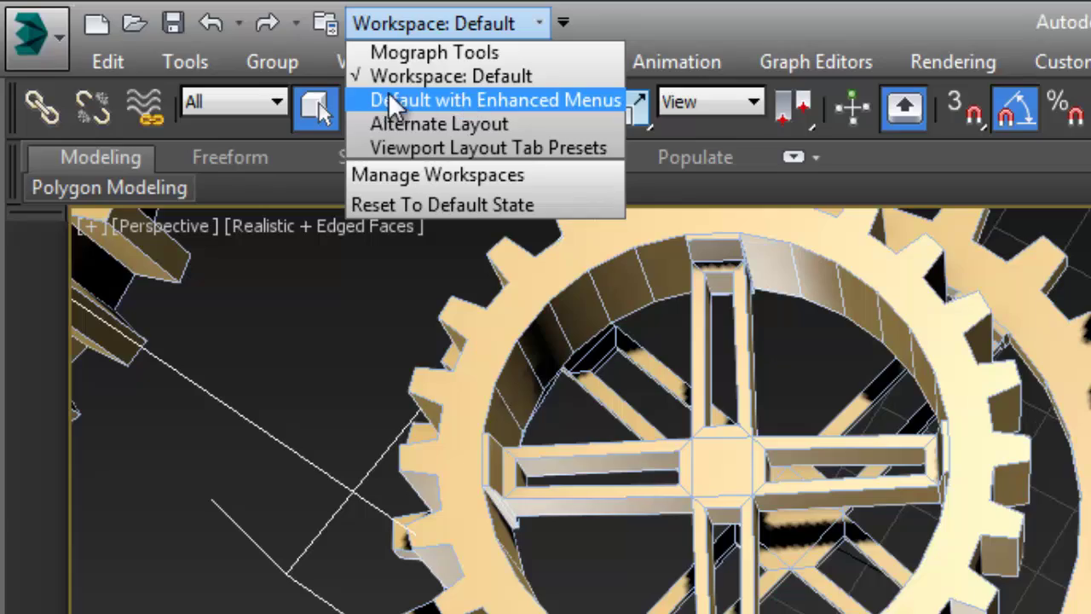
pyautogui.click(536, 98)
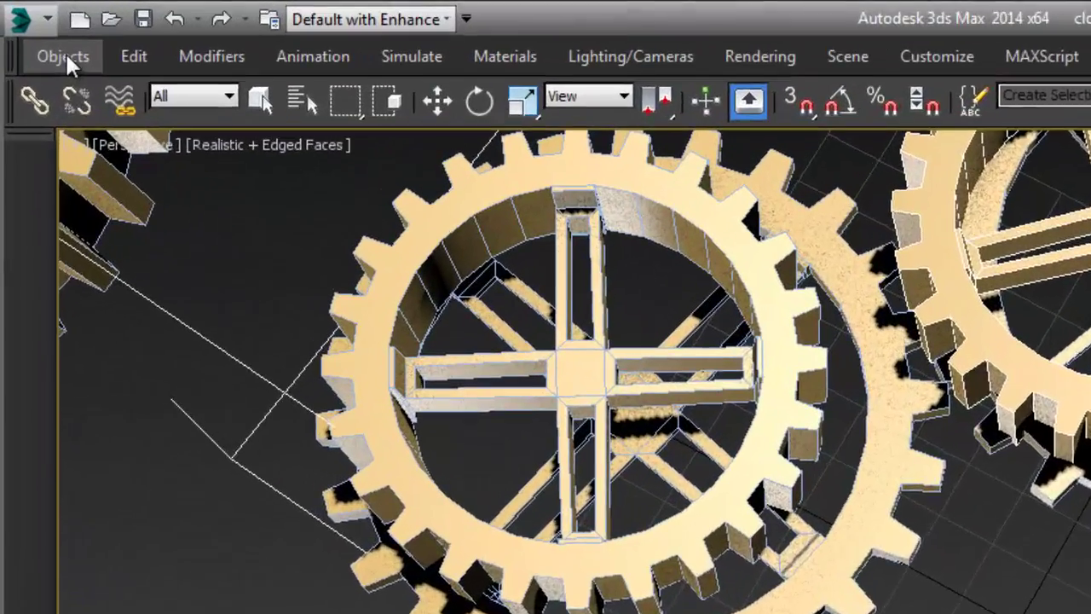
# - Look through the enhanced Objects, Edit, Animation, Lighting/Cameras and Scene menus to examine how their commands are grouped
pyautogui.click(32, 29)
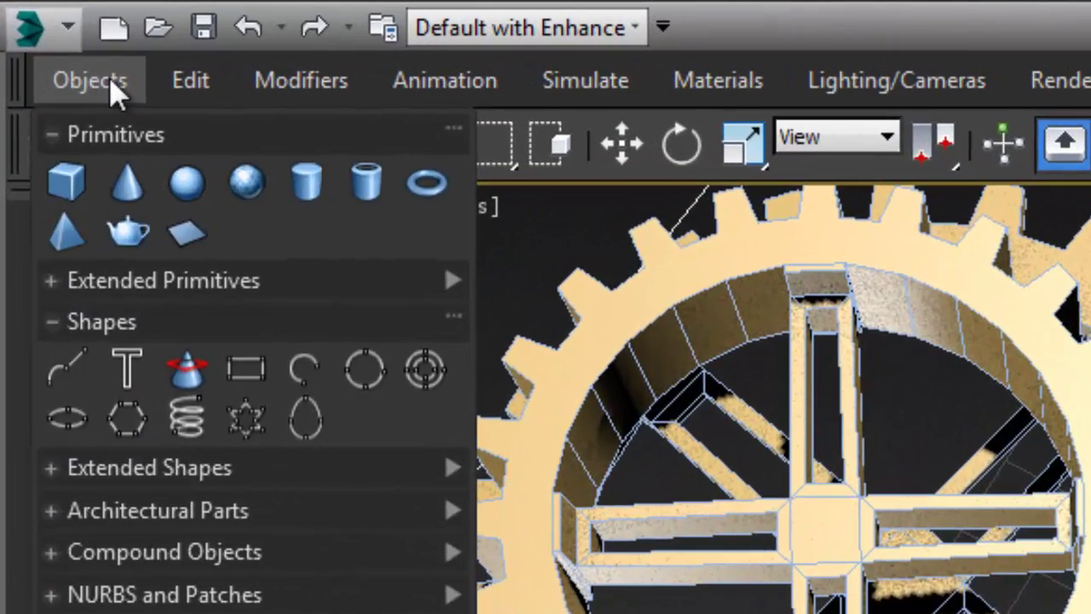
pyautogui.moveTo(286, 84)
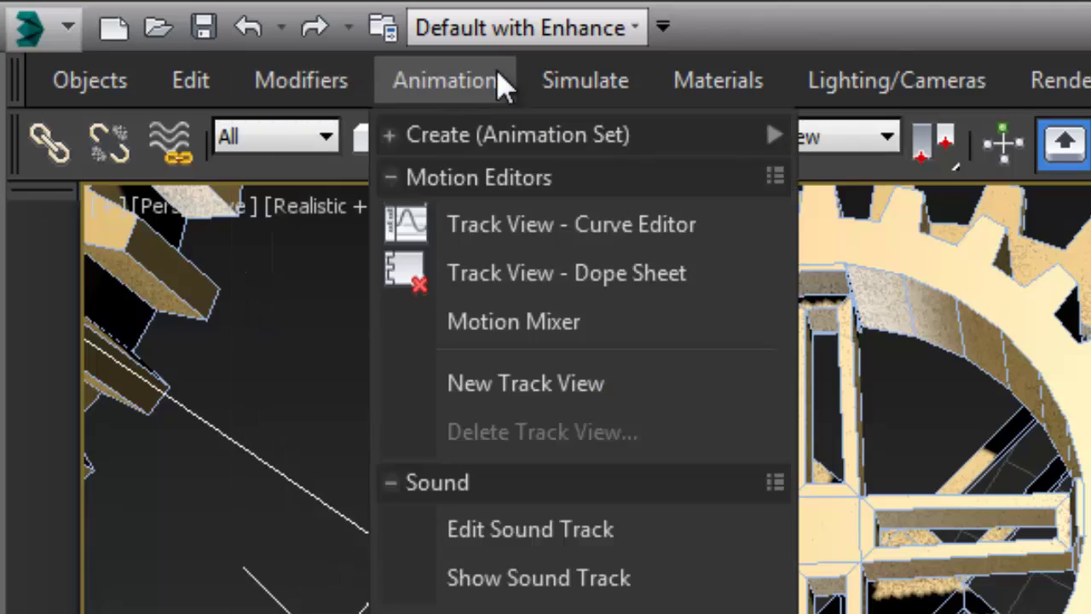
pyautogui.moveTo(628, 78)
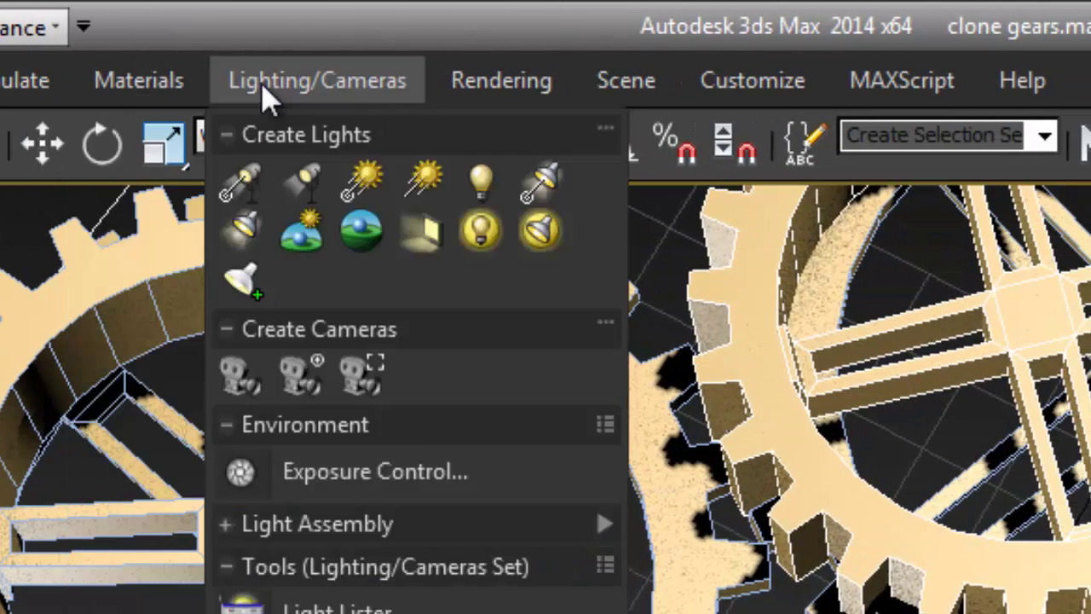
pyautogui.moveTo(929, 84)
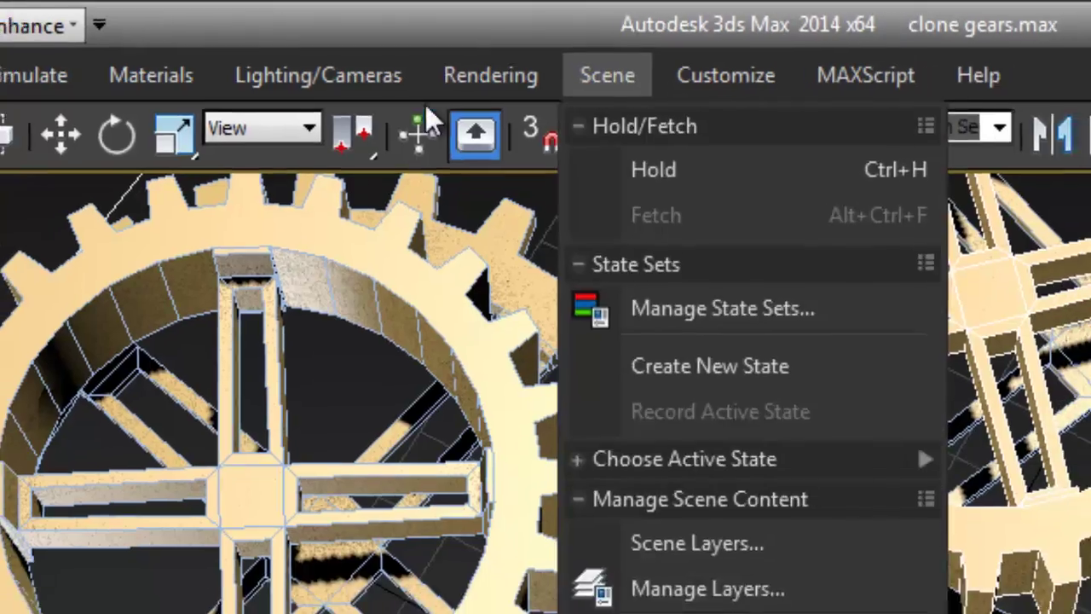
pyautogui.moveTo(39, 32)
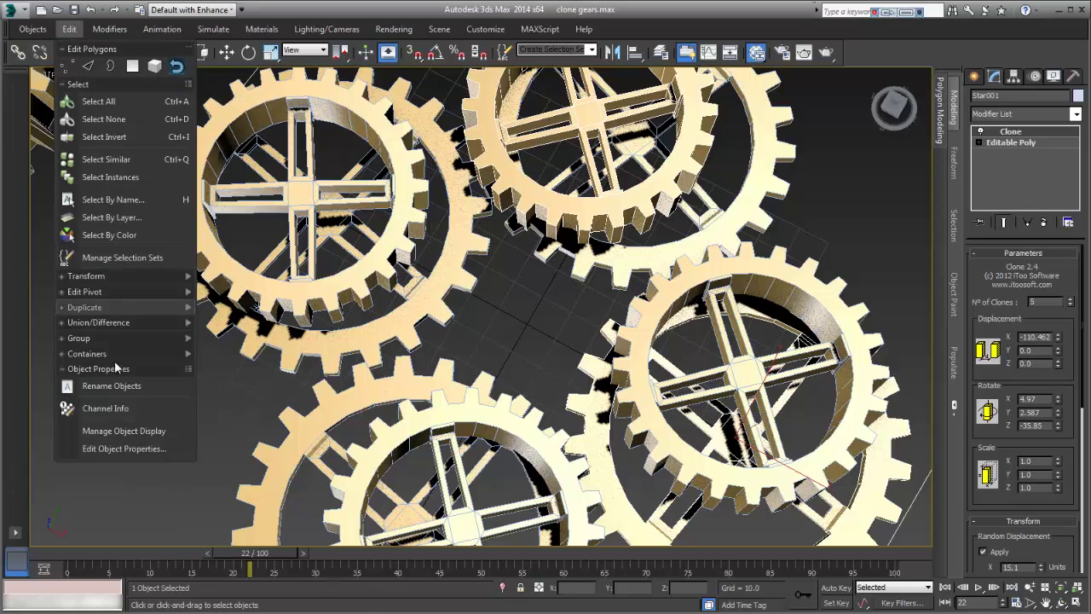
pyautogui.moveTo(105, 31)
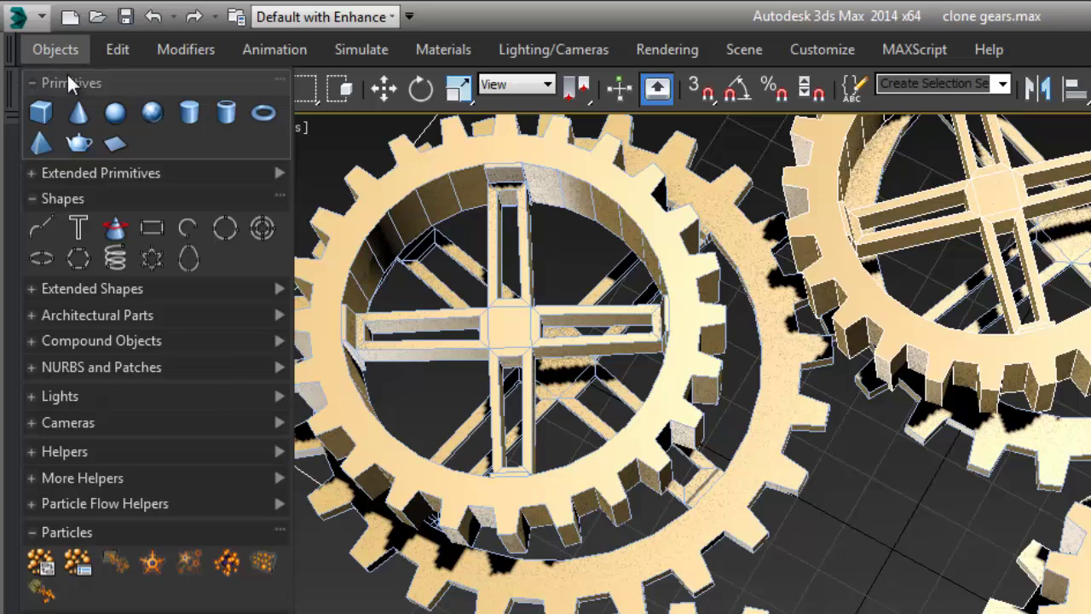
# - Tear off the Primitives category as a floating panel over the viewport and dock the Transform category above it
pyautogui.moveTo(70, 80); pyautogui.dragTo(341, 203)
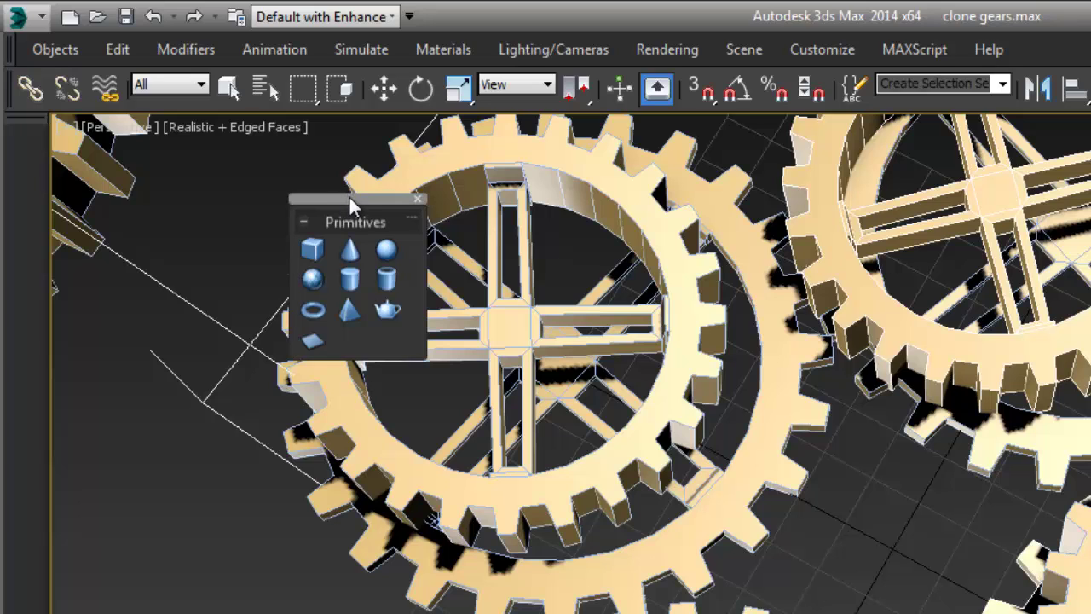
pyautogui.moveTo(349, 198); pyautogui.dragTo(384, 200)
pyautogui.click(117, 49)
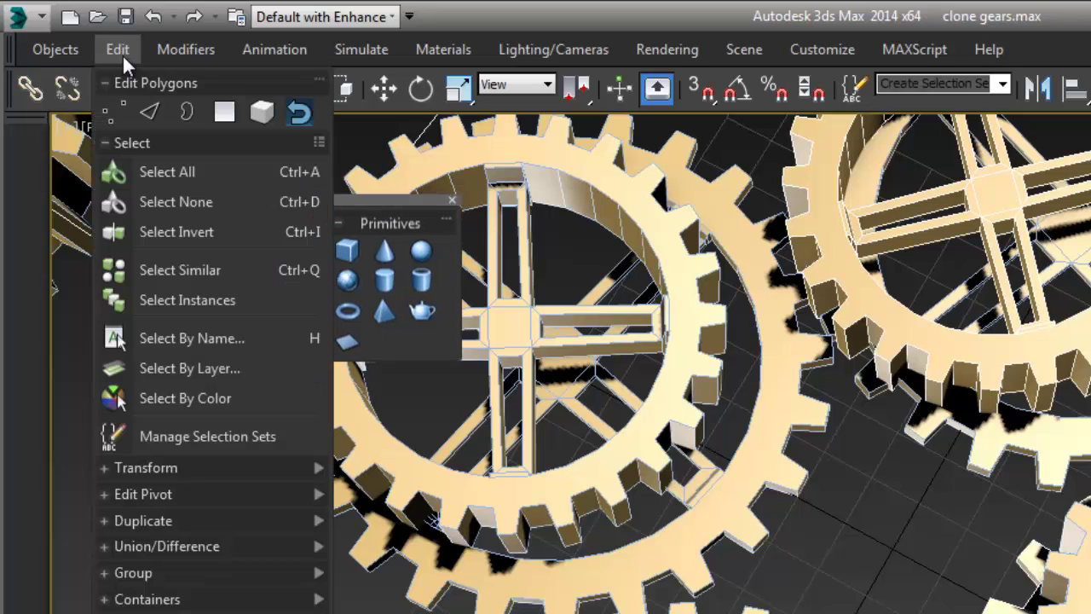
pyautogui.moveTo(138, 467)
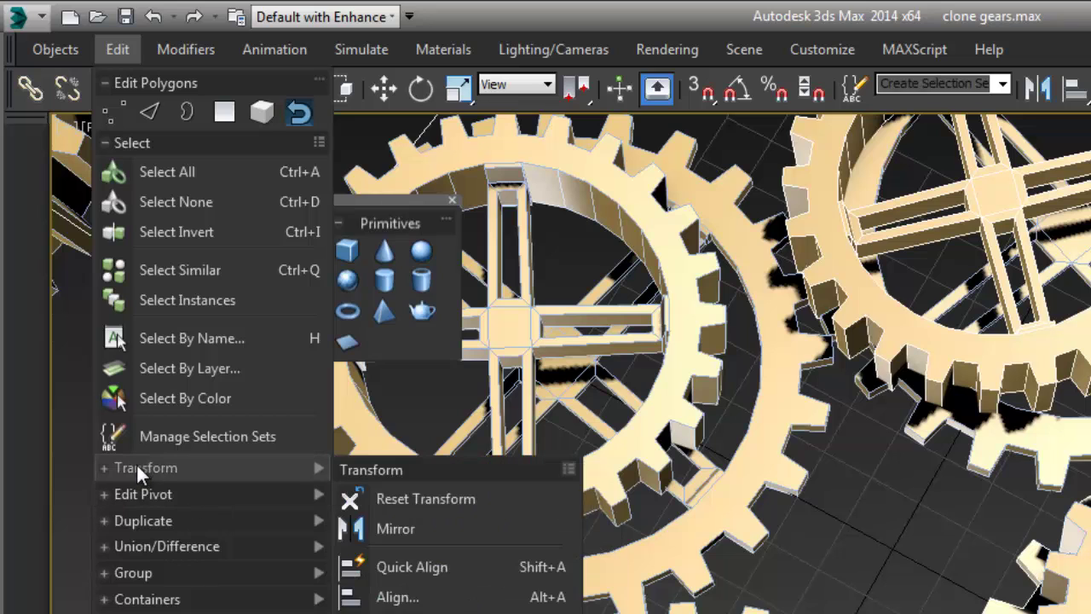
pyautogui.moveTo(351, 470); pyautogui.dragTo(390, 224)
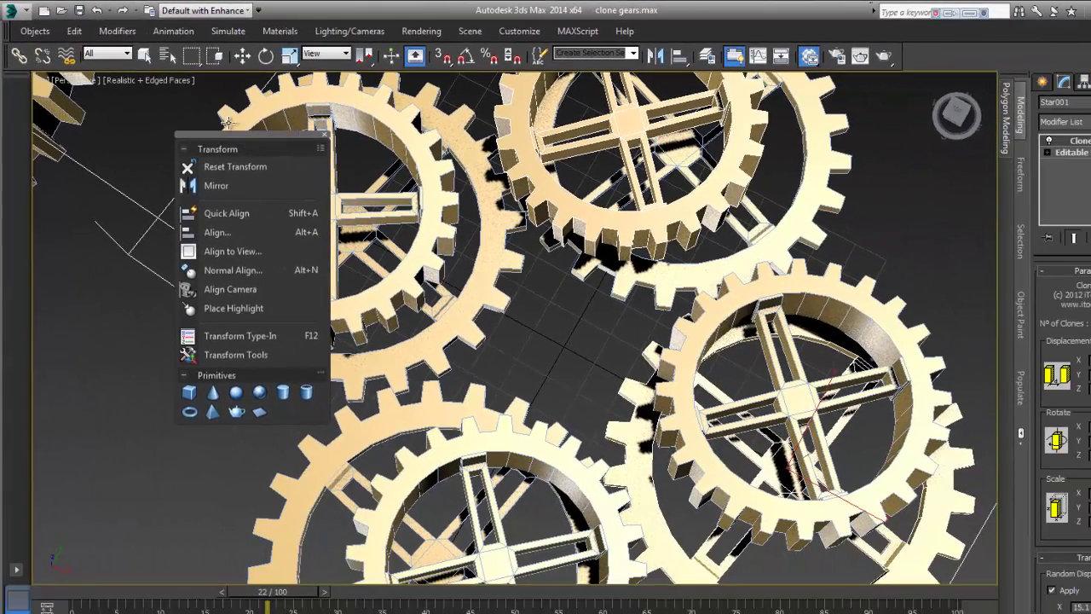
# - Tear off the Create/Edit Materials category and dock it between Transform and Primitives in the floating panel
pyautogui.click(279, 31)
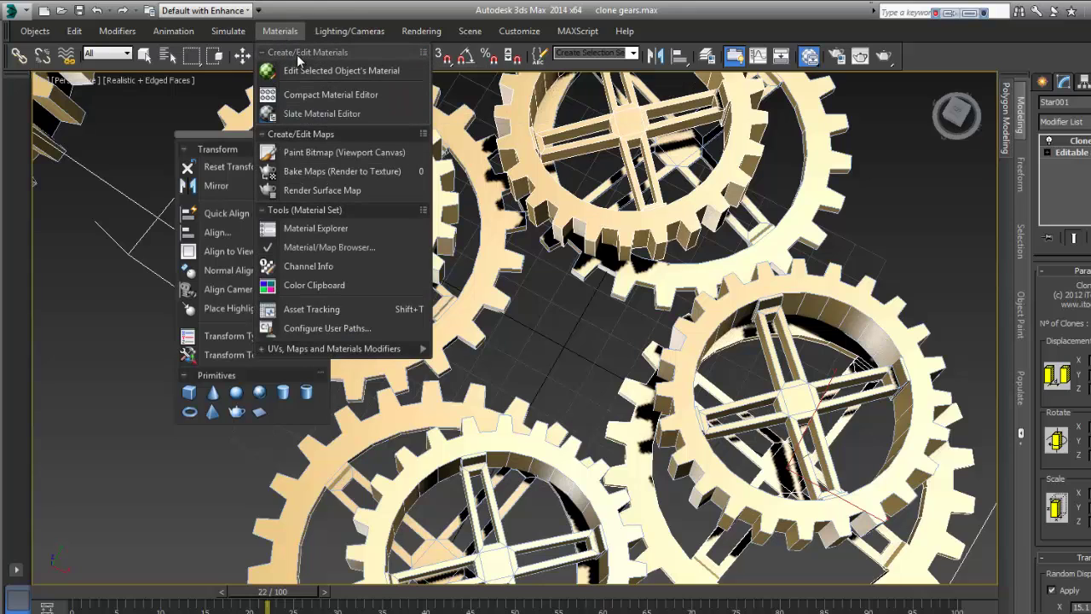
pyautogui.moveTo(297, 54); pyautogui.dragTo(285, 363)
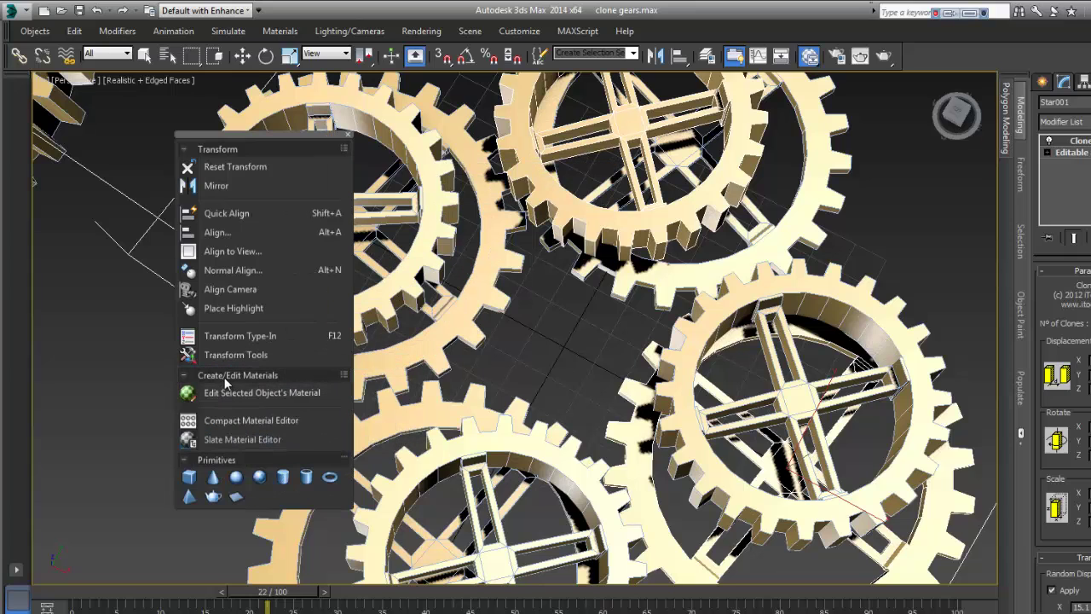
pyautogui.moveTo(236, 139); pyautogui.dragTo(230, 129)
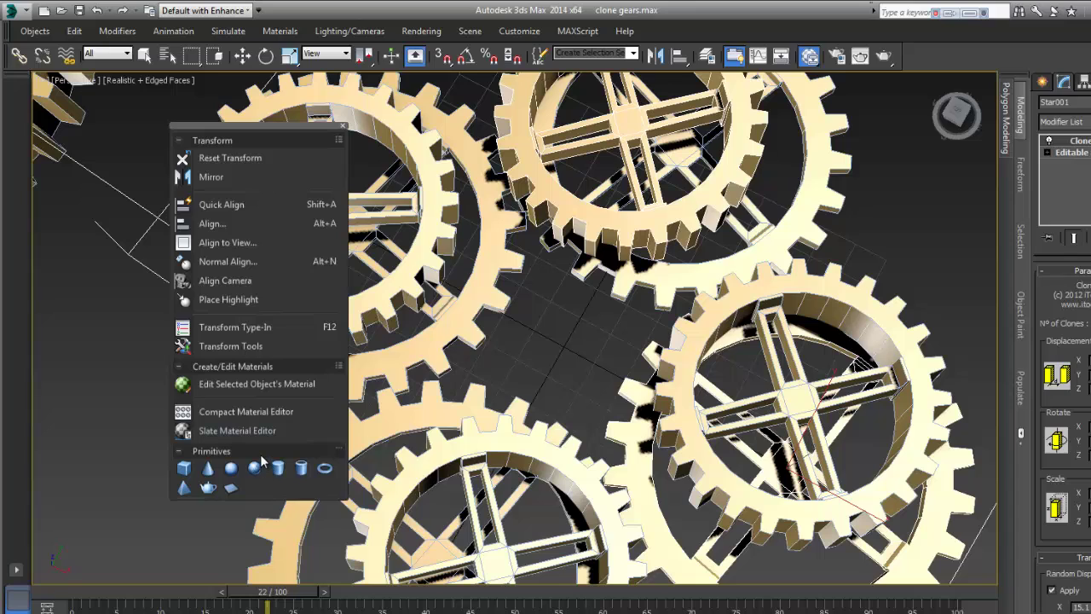
# - Reorder the floating panel so Primitives comes first, Create/Edit Materials second and Transform last
pyautogui.moveTo(260, 452); pyautogui.dragTo(236, 134)
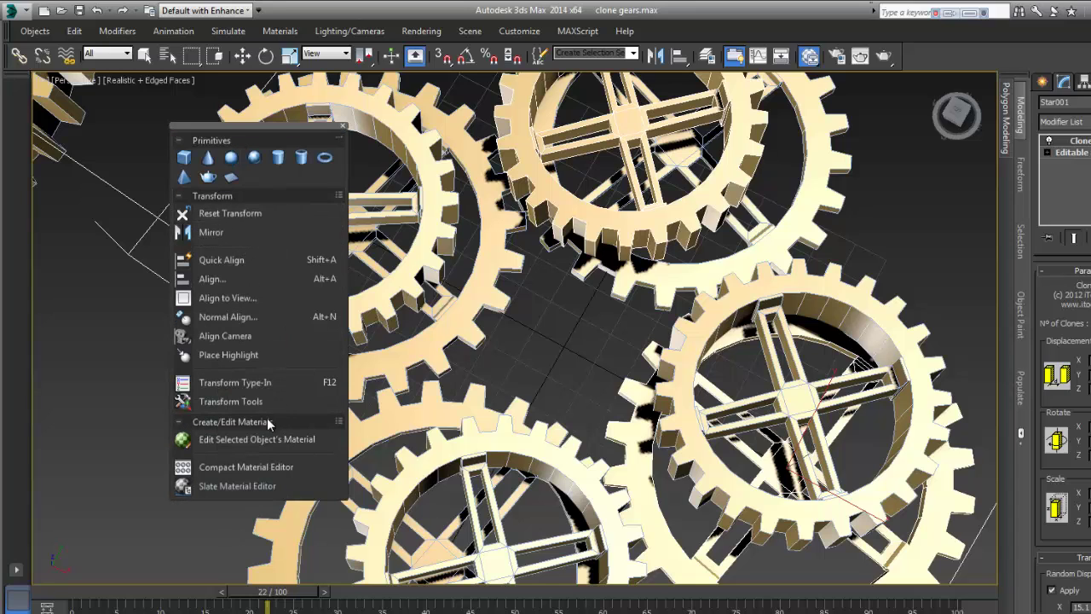
pyautogui.moveTo(267, 421); pyautogui.dragTo(264, 189)
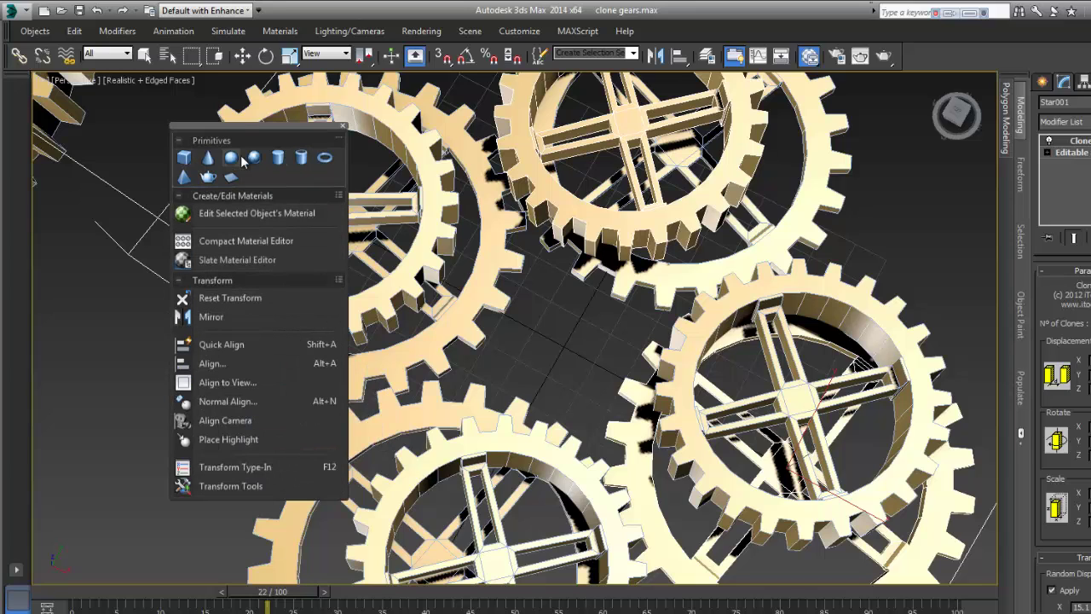
pyautogui.moveTo(247, 124); pyautogui.dragTo(171, 135)
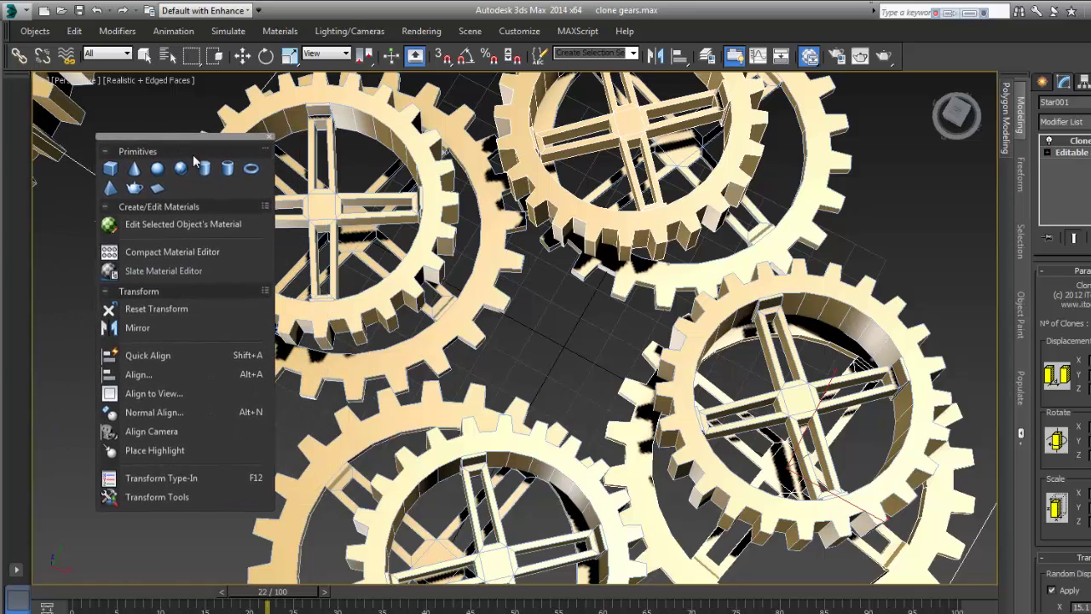
# - Toggle the Primitives and Create/Edit Materials categories between icon and text display, restoring each one's original display
pyautogui.click(265, 153)
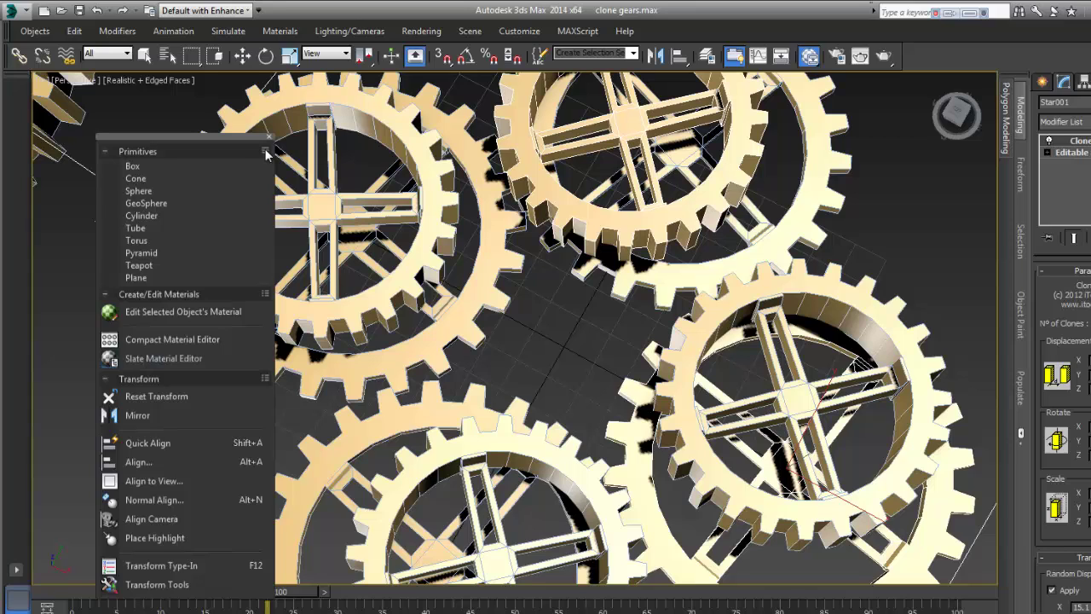
pyautogui.click(265, 153)
pyautogui.click(265, 152)
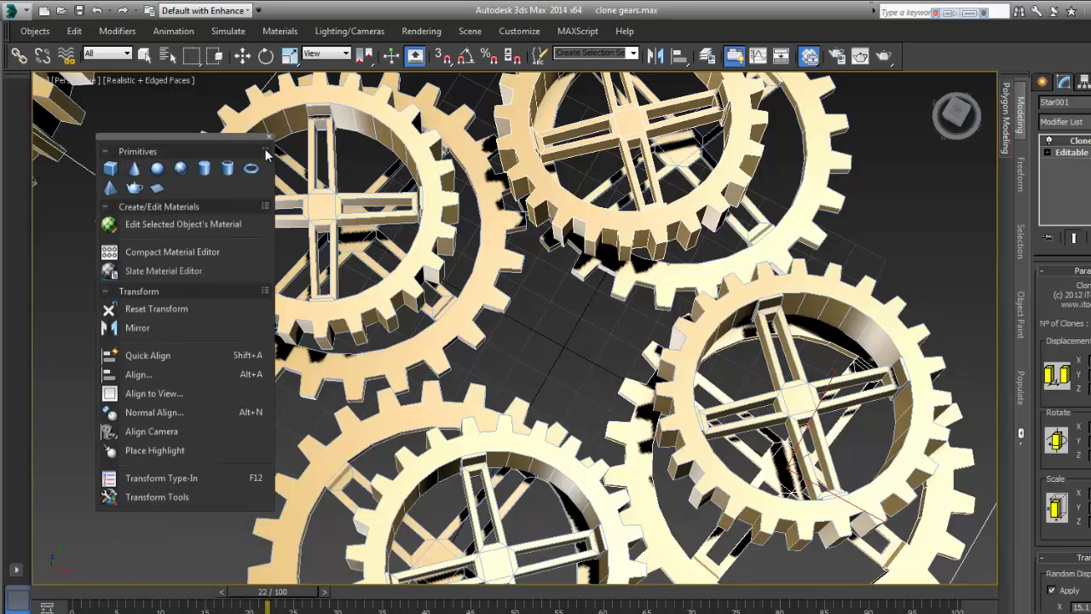
pyautogui.click(265, 206)
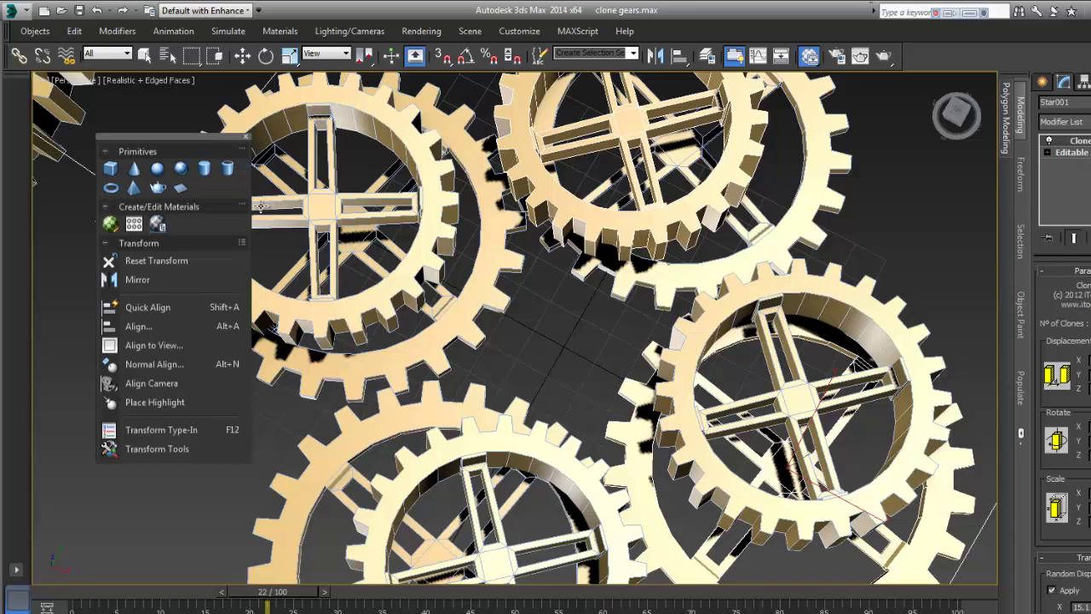
pyautogui.click(265, 207)
pyautogui.click(265, 207)
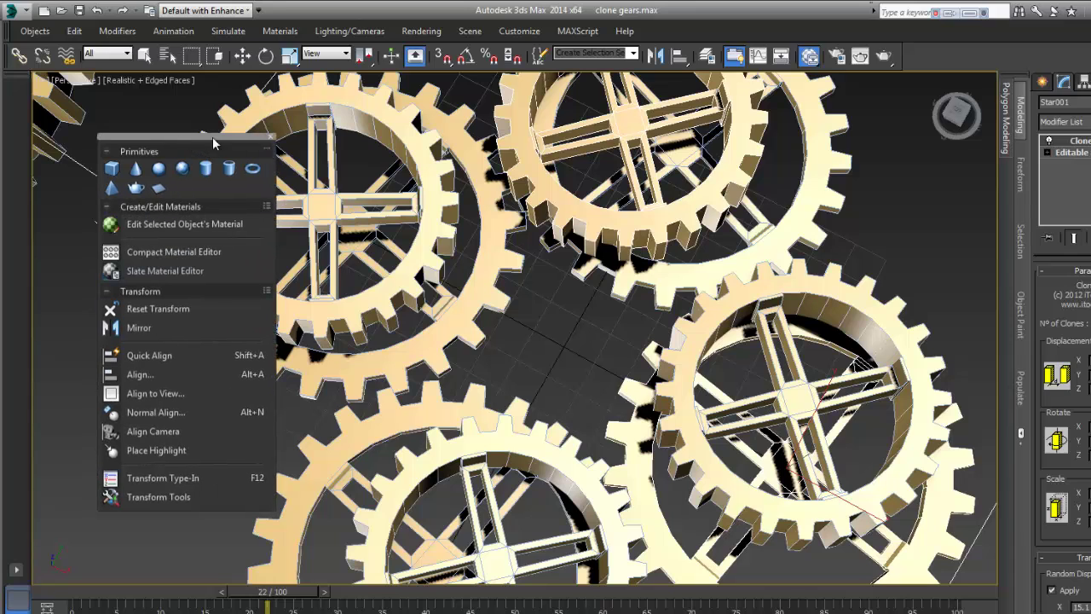
pyautogui.moveTo(173, 136); pyautogui.dragTo(166, 170)
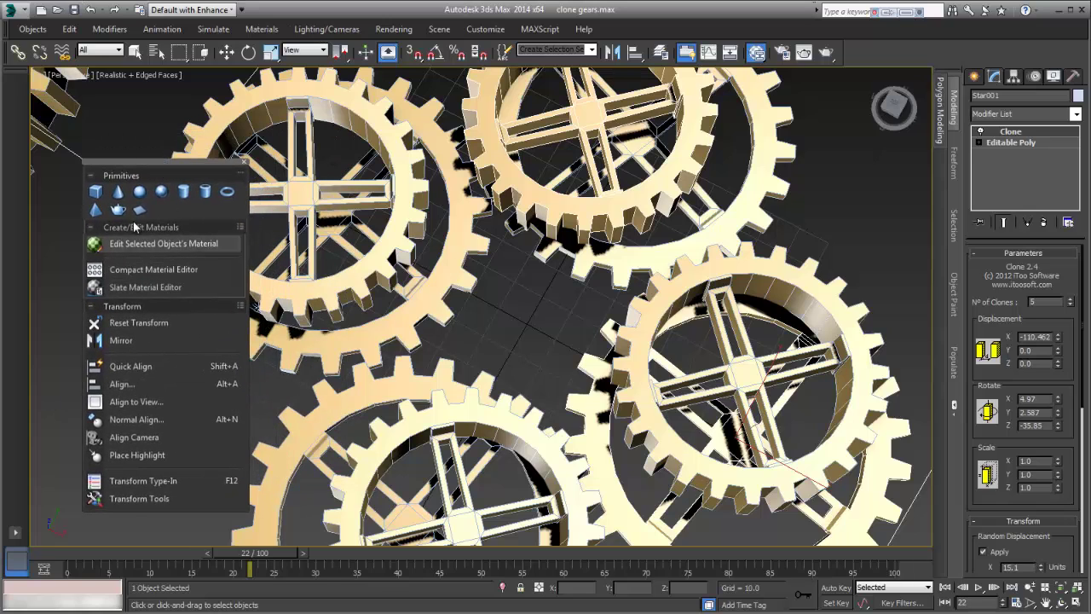
# - Reposition the combined floating panel over the viewport and close it
pyautogui.click(11, 11)
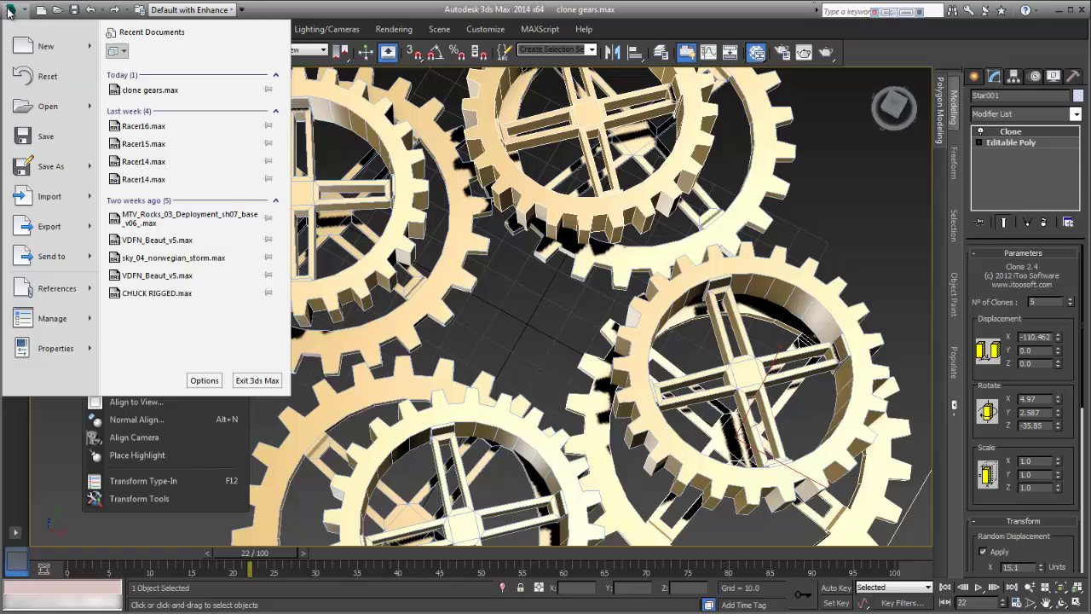
pyautogui.click(458, 8)
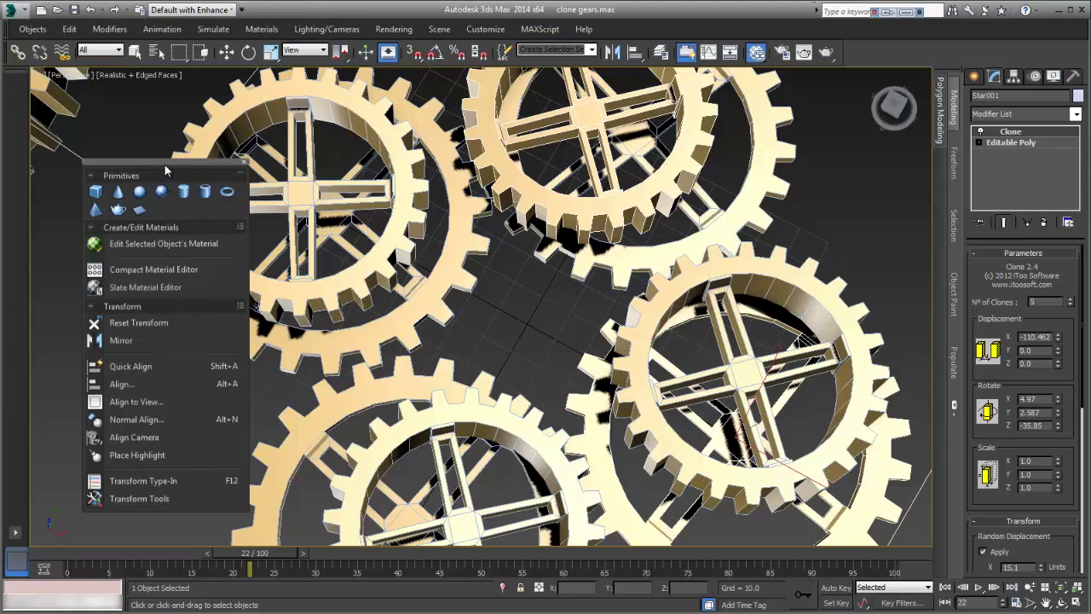
pyautogui.moveTo(134, 161); pyautogui.dragTo(122, 160)
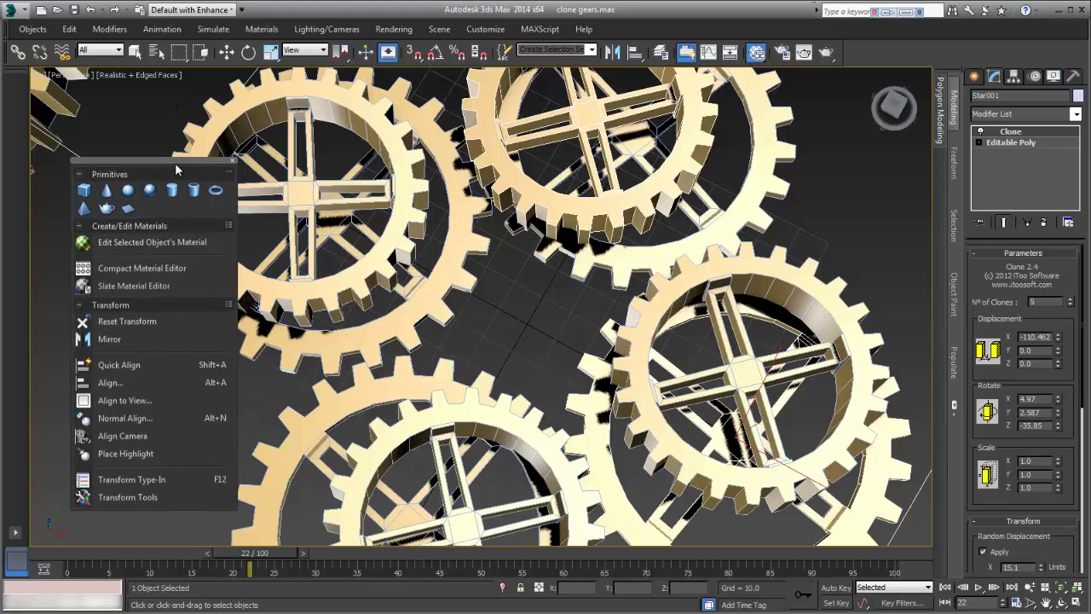
pyautogui.moveTo(176, 169)
pyautogui.mouseDown()
pyautogui.moveTo(208, 150)
pyautogui.moveTo(175, 150)
pyautogui.mouseUp()
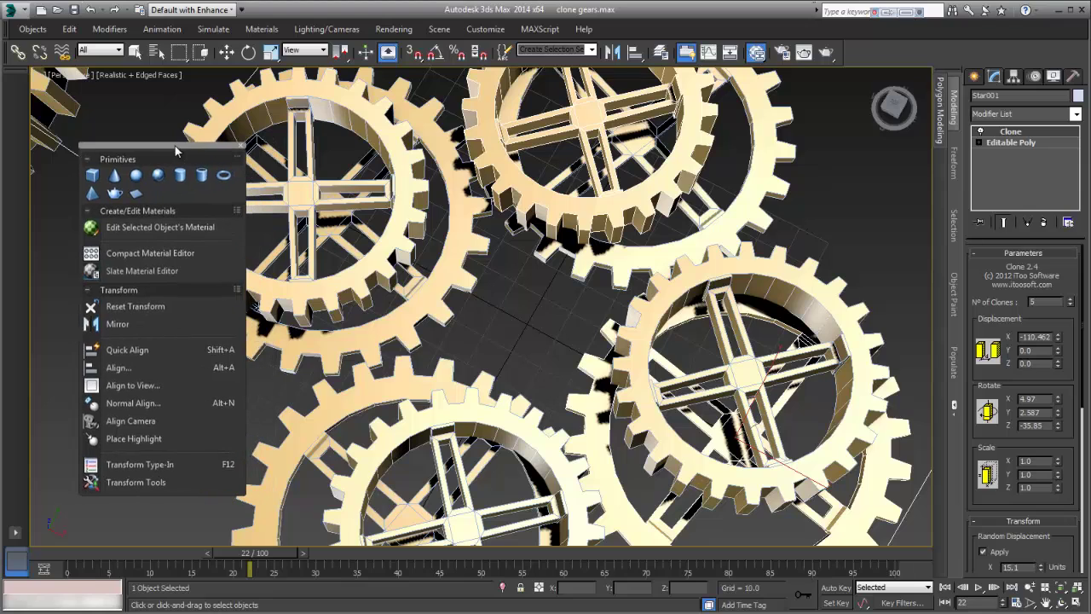
pyautogui.click(240, 146)
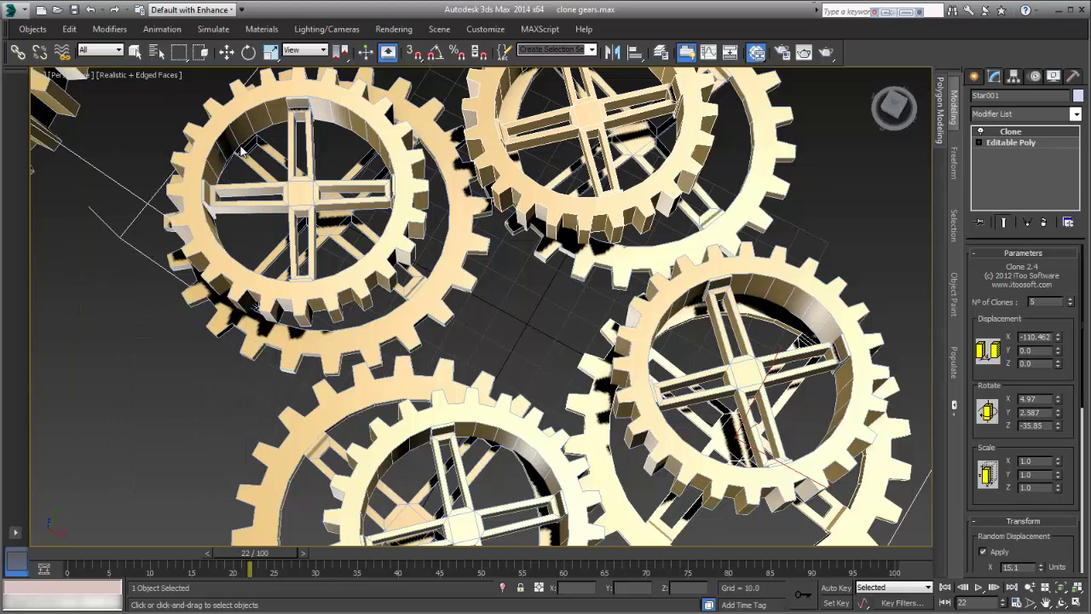
# - Reset the Default with Enhanced Menus workspace to its default state
pyautogui.click(230, 9)
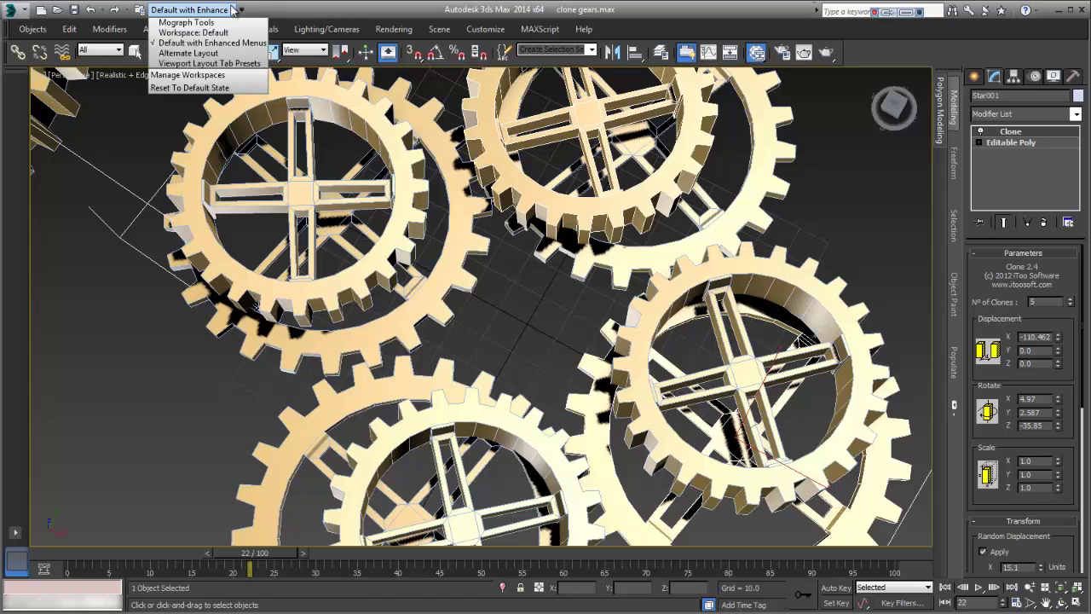
pyautogui.click(175, 88)
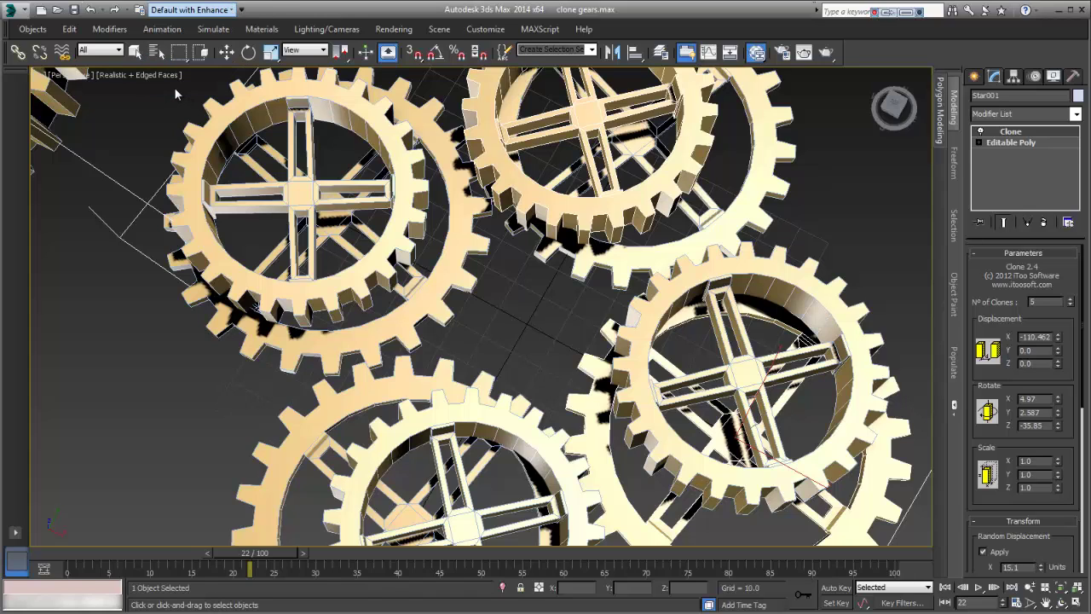
pyautogui.click(233, 11)
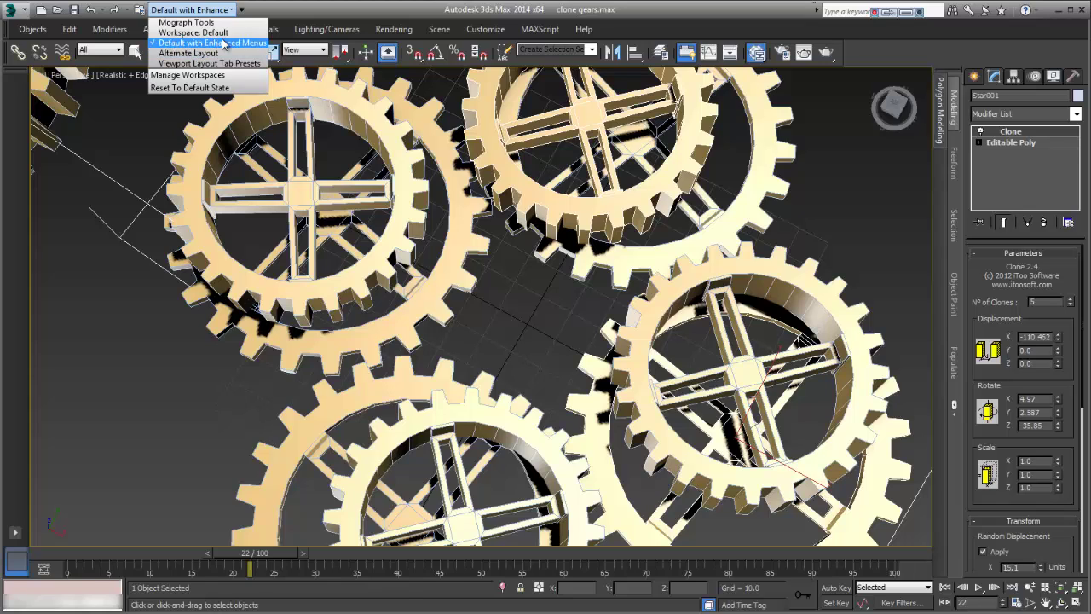
pyautogui.click(294, 14)
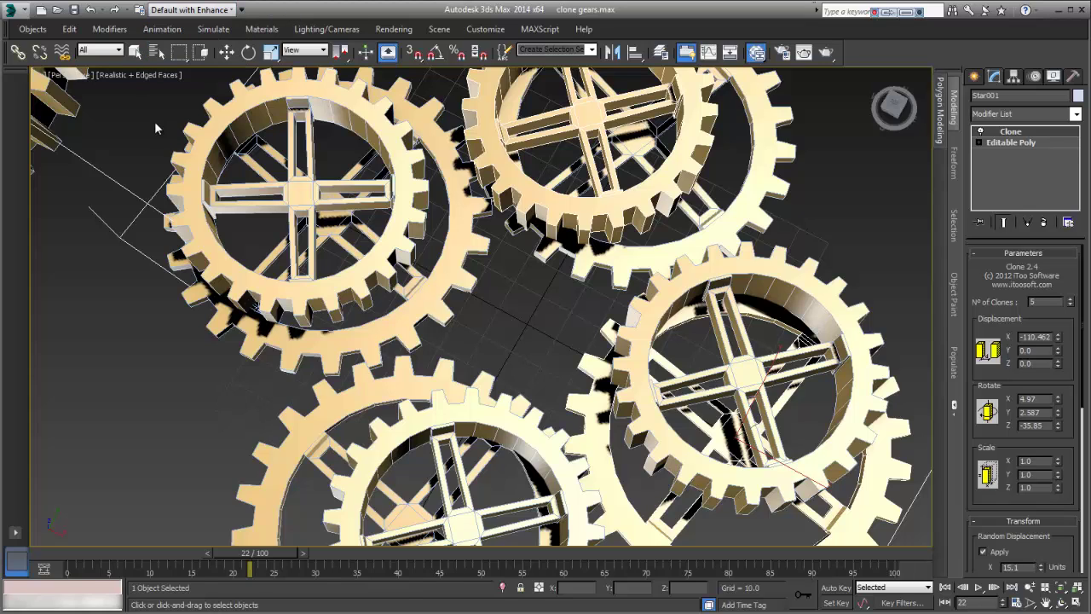
# - Float the Primitives category over the upper-left gear again and dock Create/Edit Materials directly below it
pyautogui.click(32, 29)
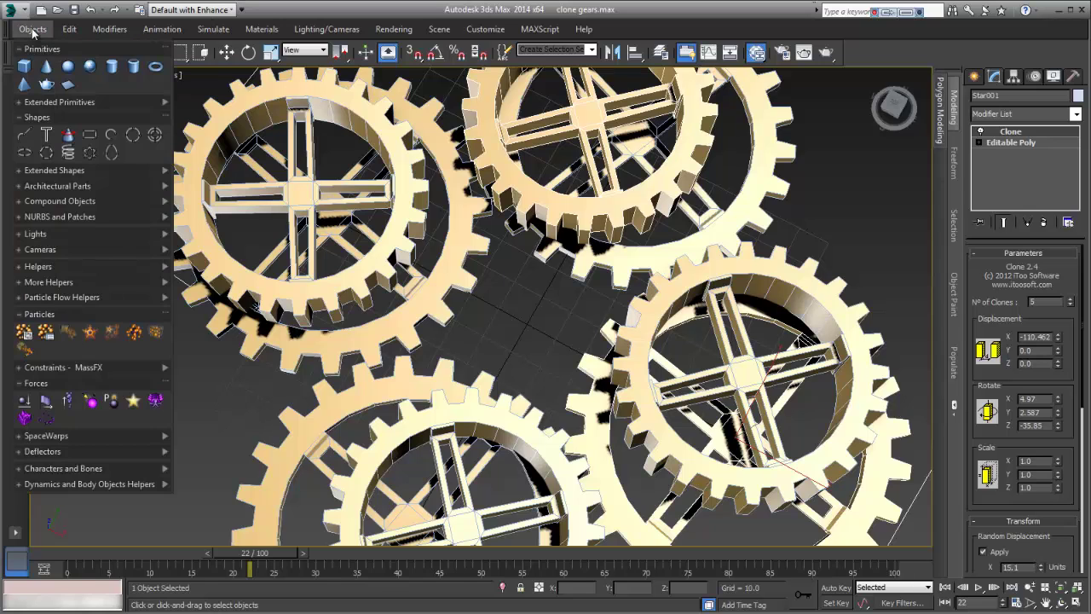
pyautogui.click(39, 58)
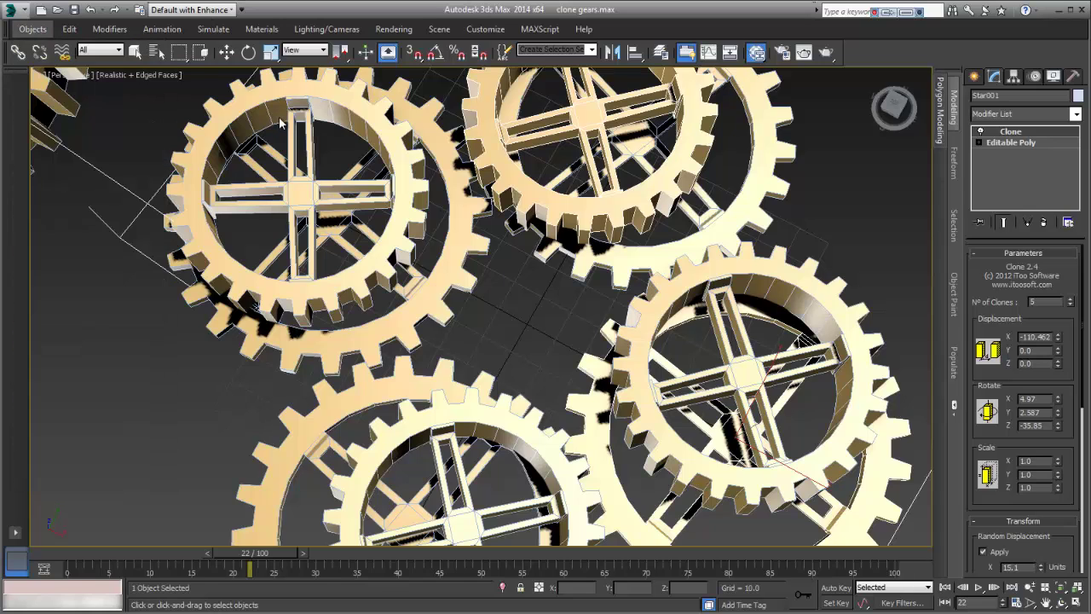
pyautogui.click(261, 29)
pyautogui.moveTo(271, 55); pyautogui.dragTo(281, 192)
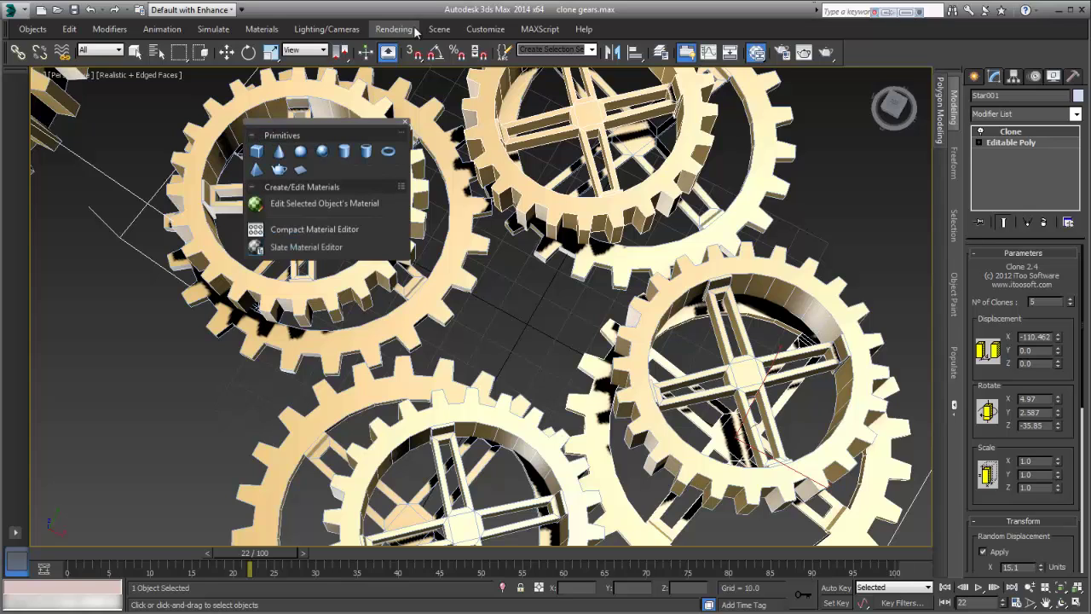
# - Dock the Render category below Create/Edit Materials in the floating panel and reposition the combined panel beside the upper-left gear
pyautogui.click(395, 29)
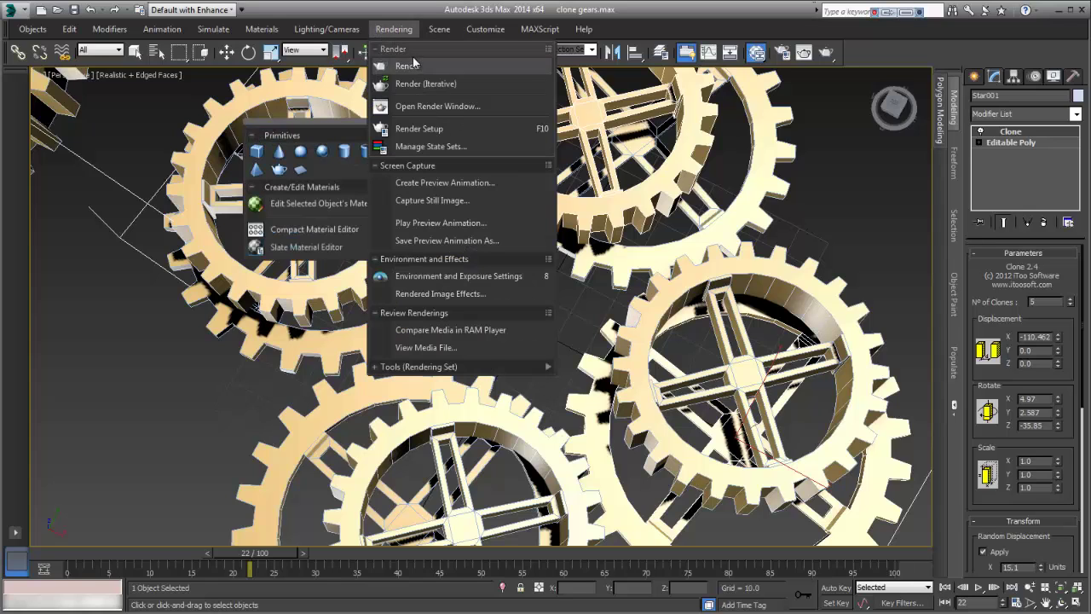
pyautogui.moveTo(413, 62); pyautogui.dragTo(327, 263)
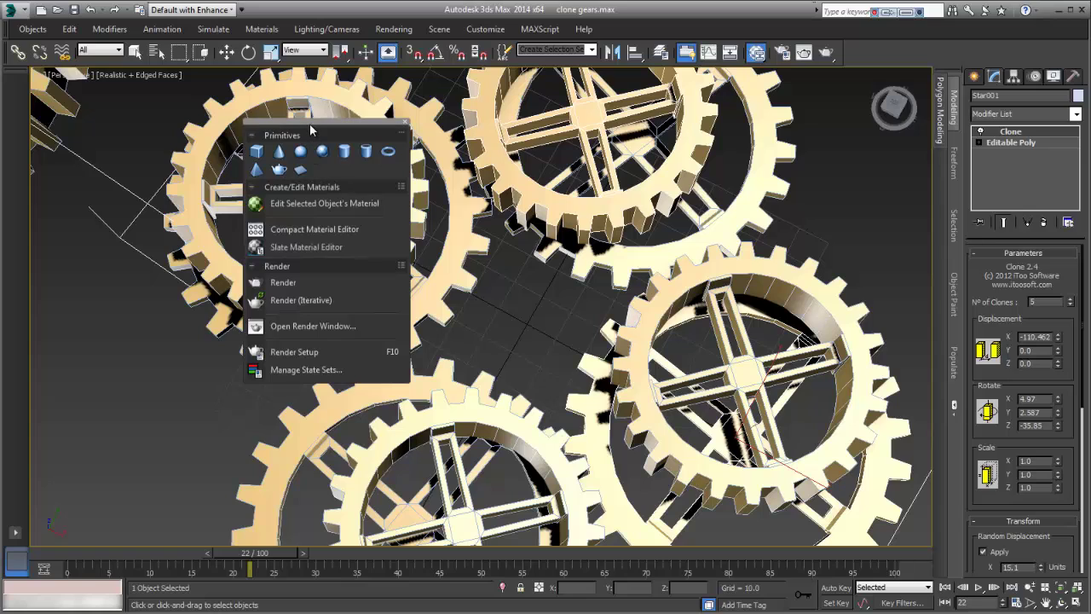
pyautogui.moveTo(311, 124); pyautogui.dragTo(124, 203)
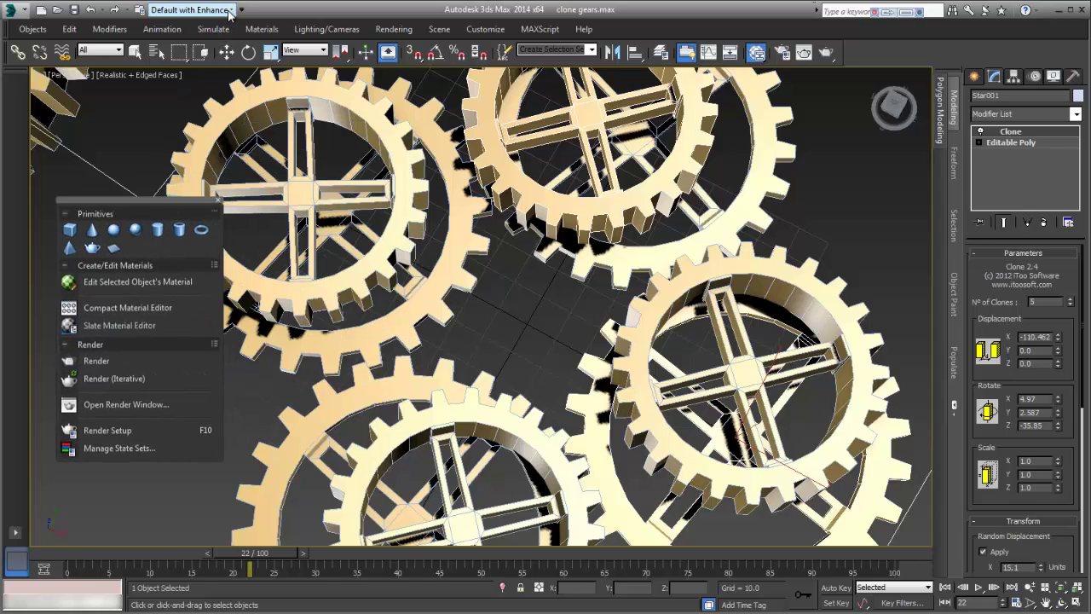
pyautogui.click(232, 10)
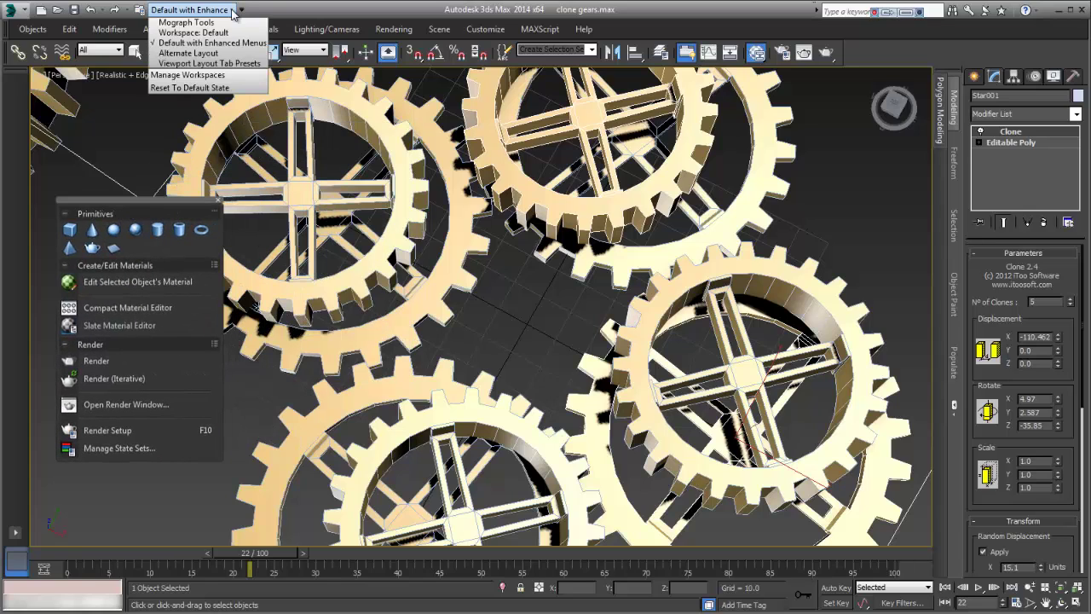
pyautogui.click(195, 74)
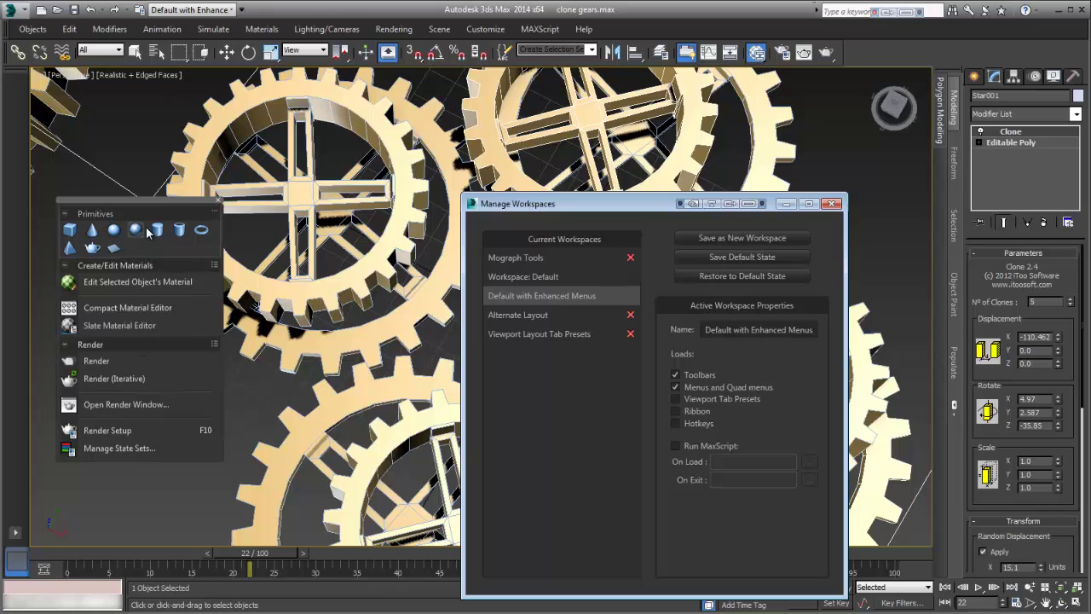
pyautogui.click(189, 10)
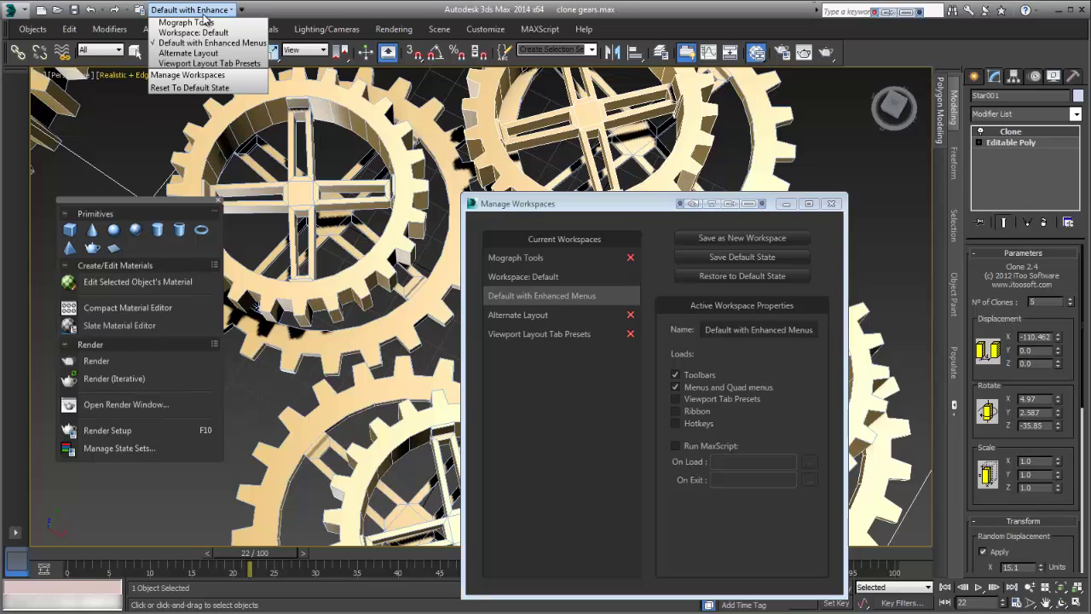
pyautogui.click(346, 6)
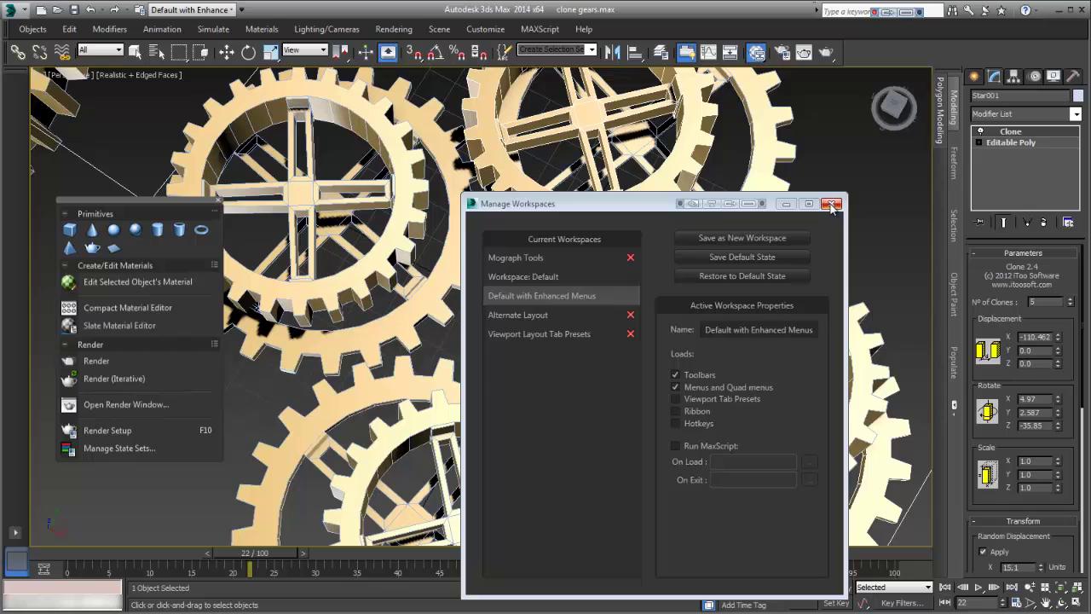
pyautogui.click(831, 203)
# - Close the combined floating panel and save the current setup as a new workspace named My New Space
pyautogui.click(218, 203)
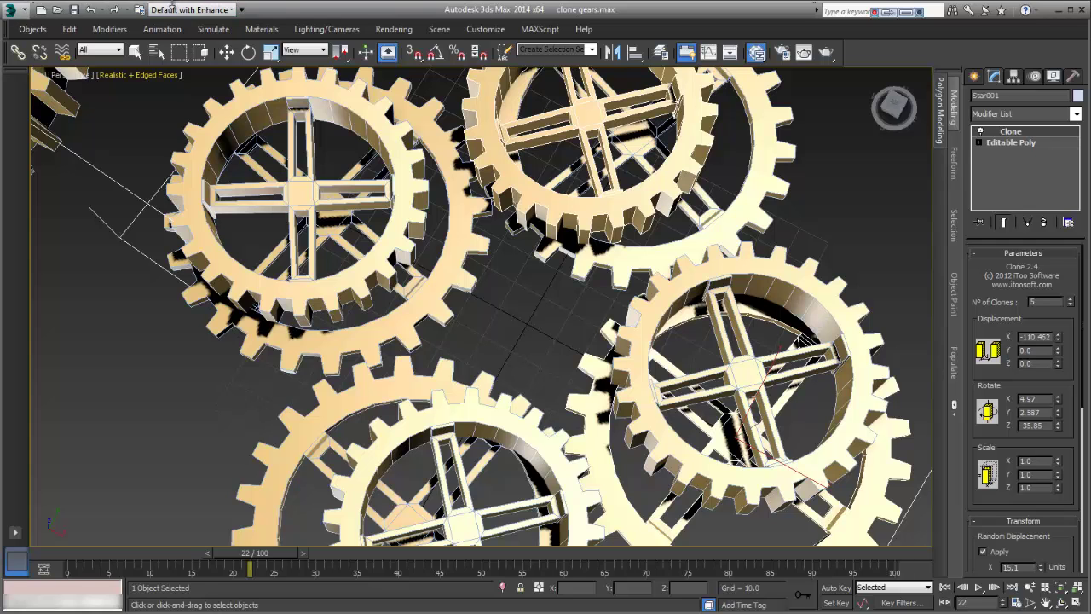
pyautogui.click(211, 10)
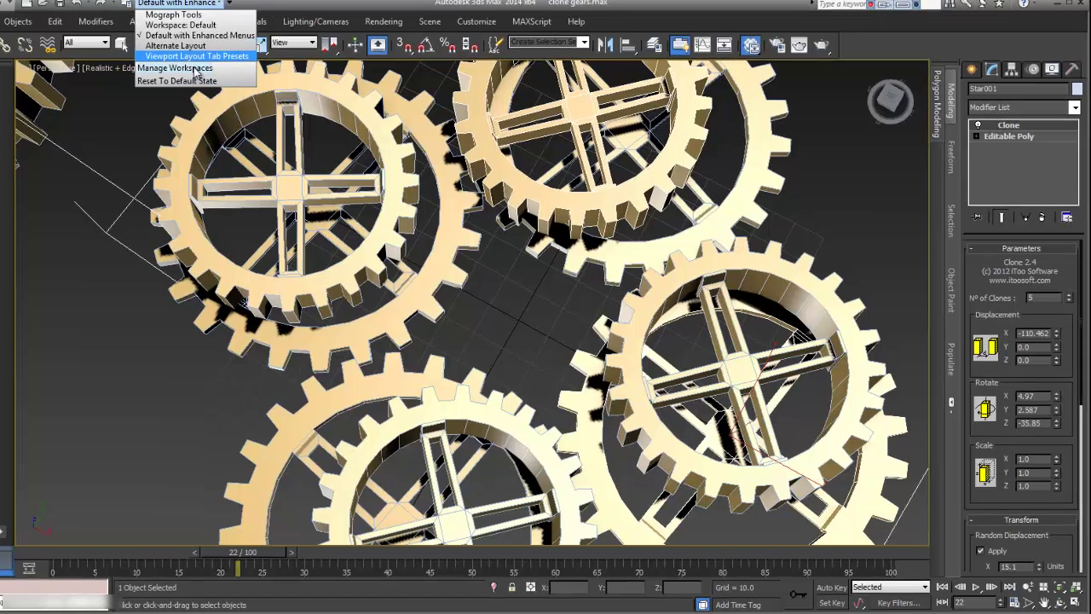
pyautogui.click(188, 75)
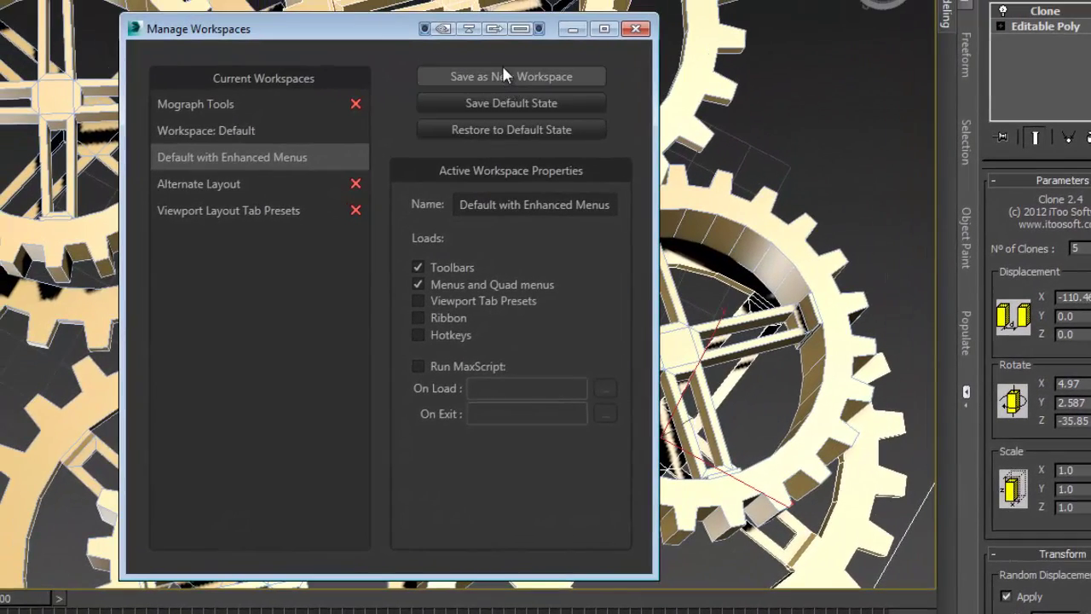
pyautogui.click(493, 76)
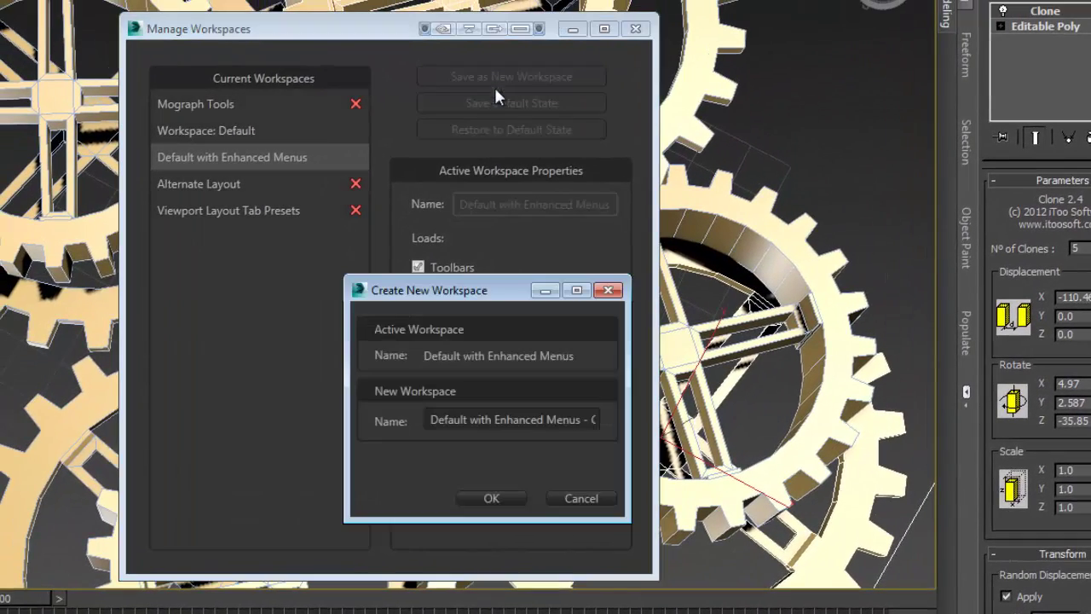
pyautogui.tripleClick(437, 422)
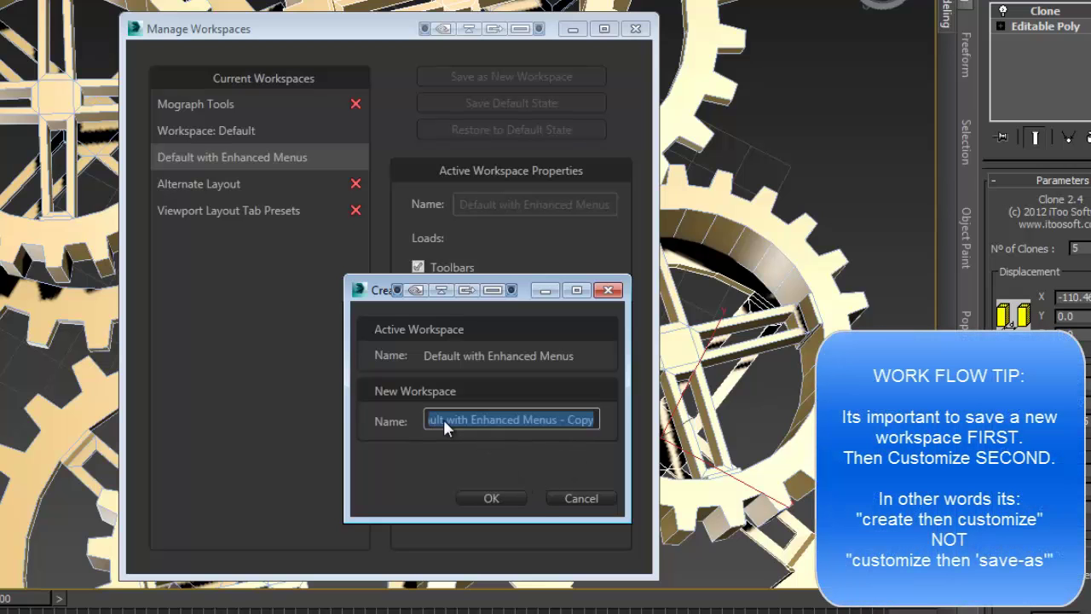
pyautogui.click(592, 418)
pyautogui.moveTo(542, 413); pyautogui.dragTo(373, 394)
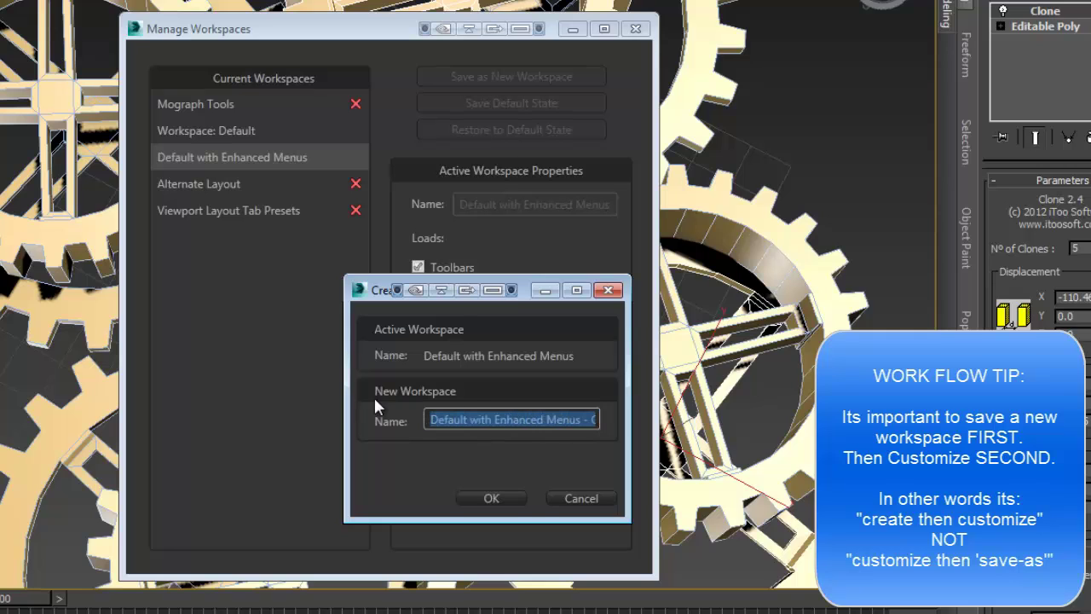
pyautogui.press('BackSpace')
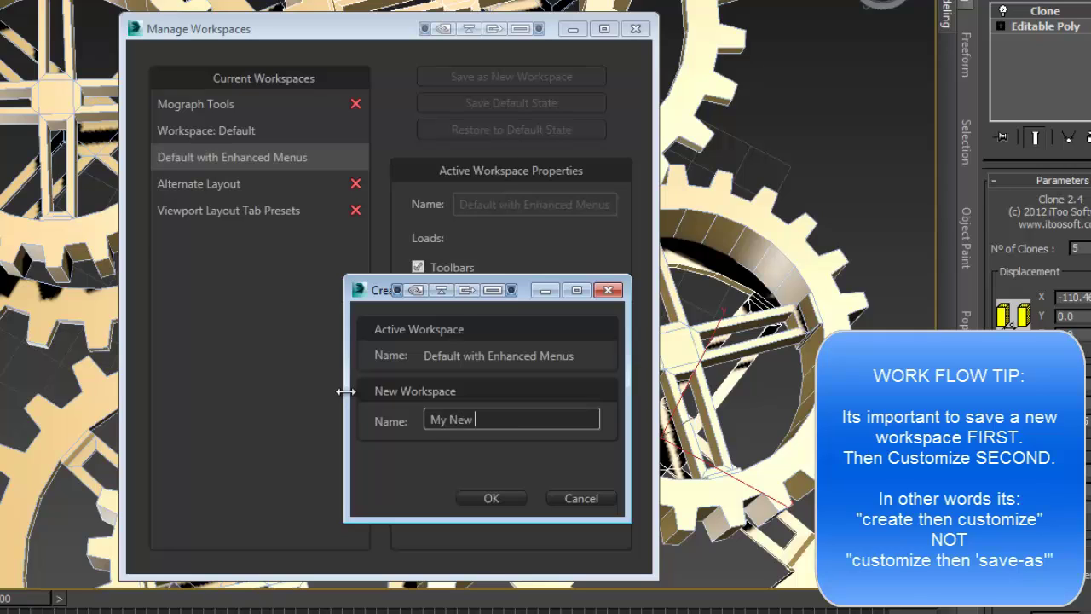
pyautogui.click(493, 498)
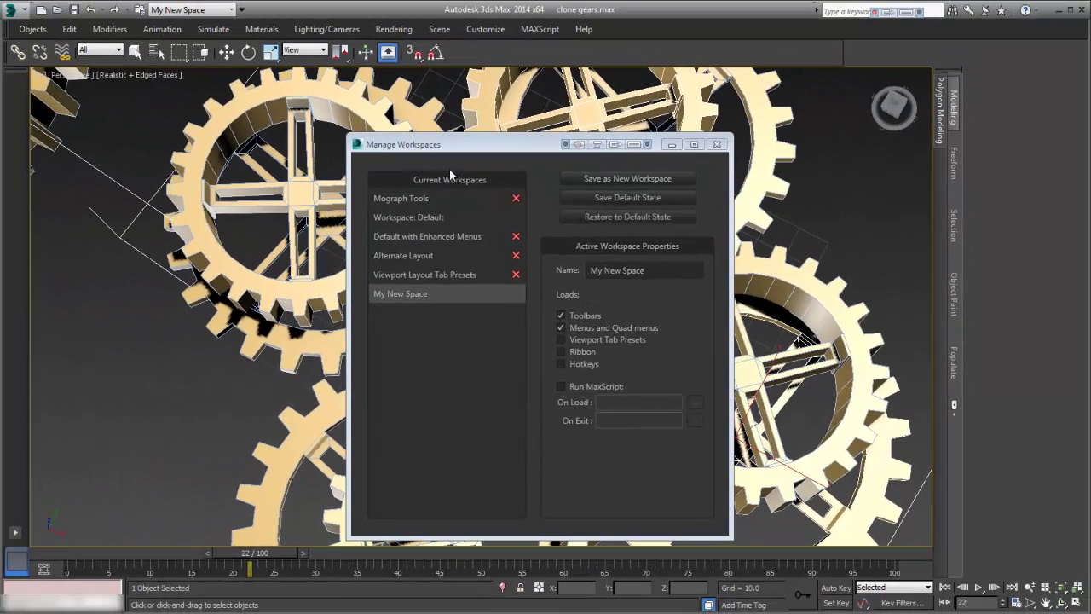
# - Save the default state of My New Space and reposition the Manage Workspaces window to uncover more of the upper-left gear
pyautogui.click(656, 197)
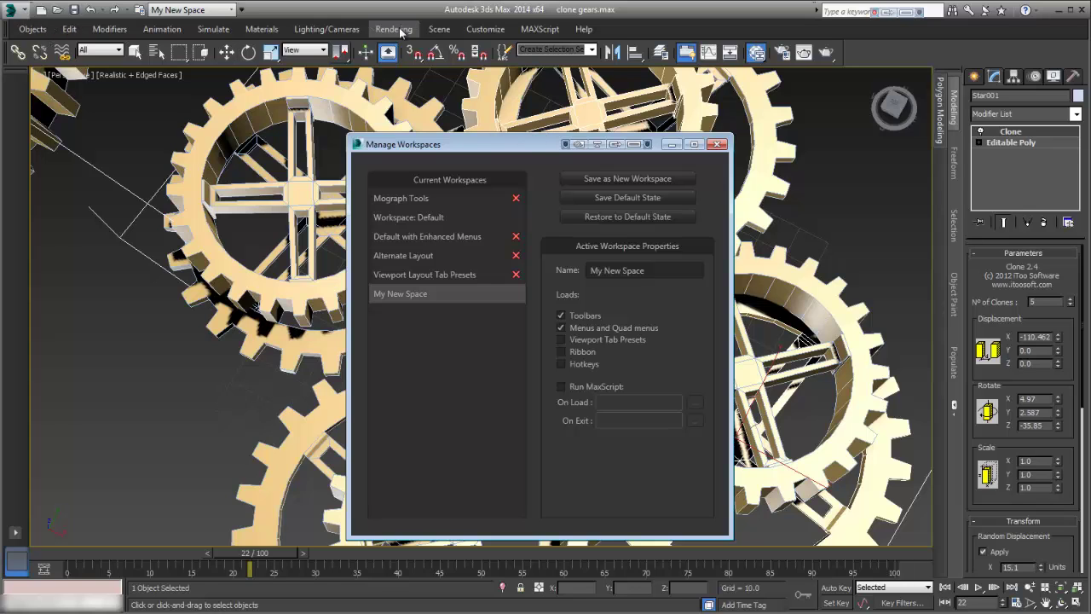
pyautogui.moveTo(485, 146); pyautogui.dragTo(536, 118)
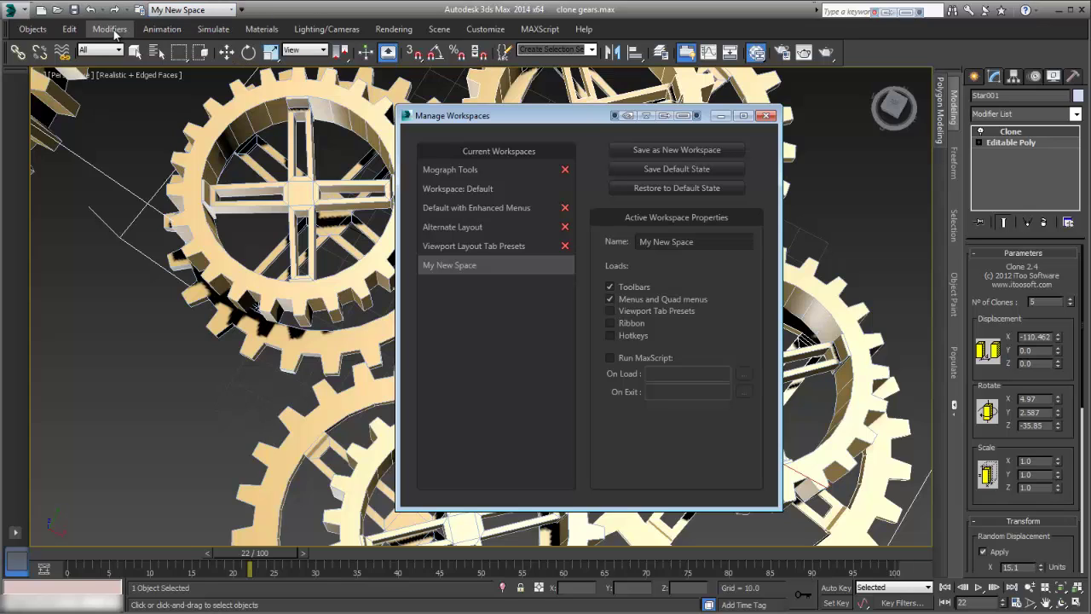
pyautogui.click(37, 32)
pyautogui.click(50, 32)
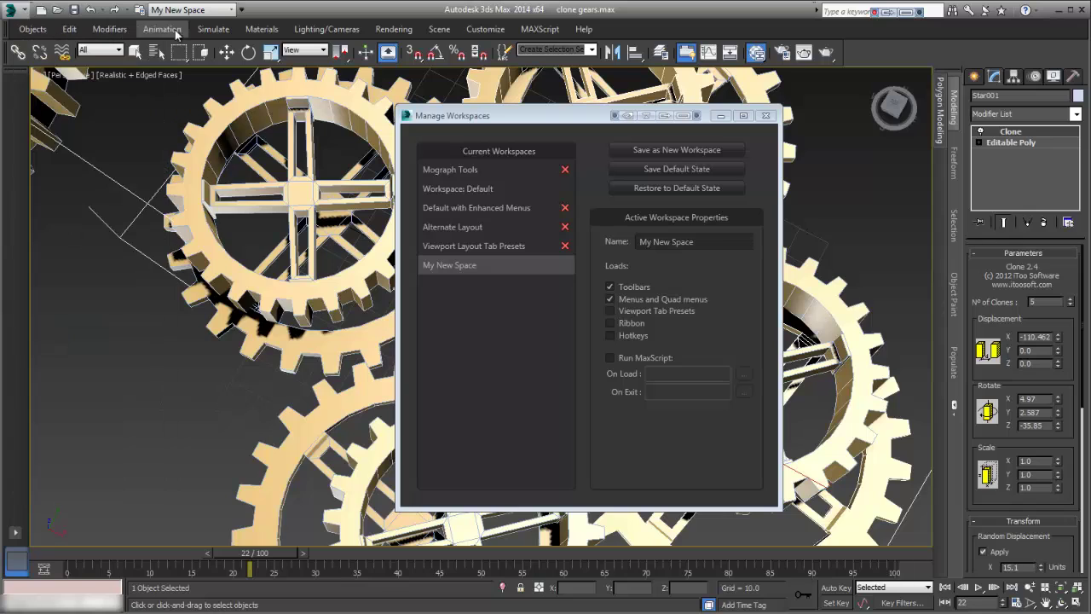
pyautogui.click(537, 31)
pyautogui.click(537, 31)
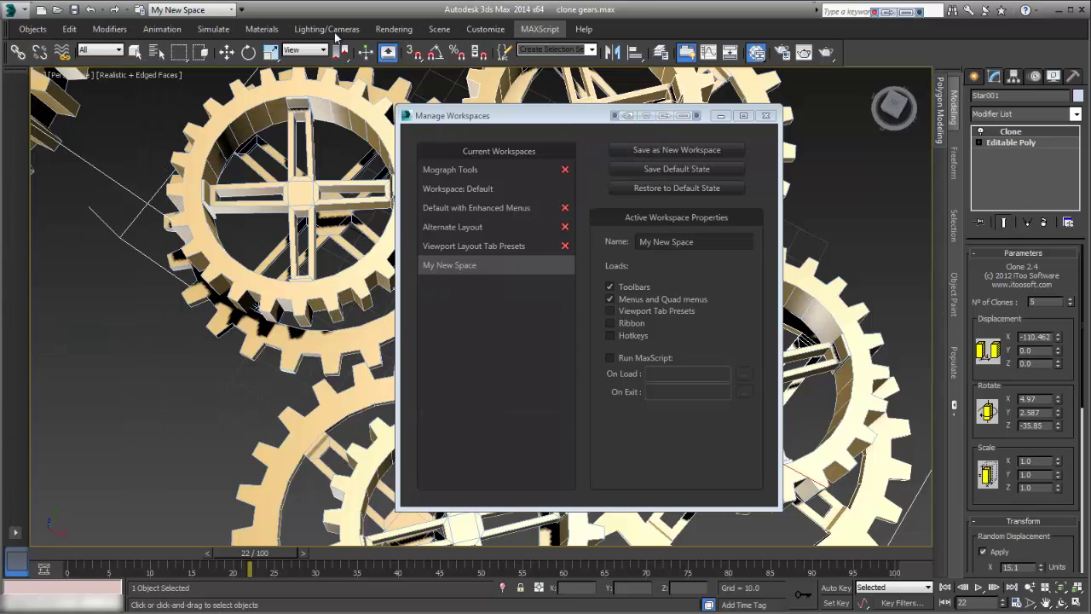
pyautogui.click(321, 31)
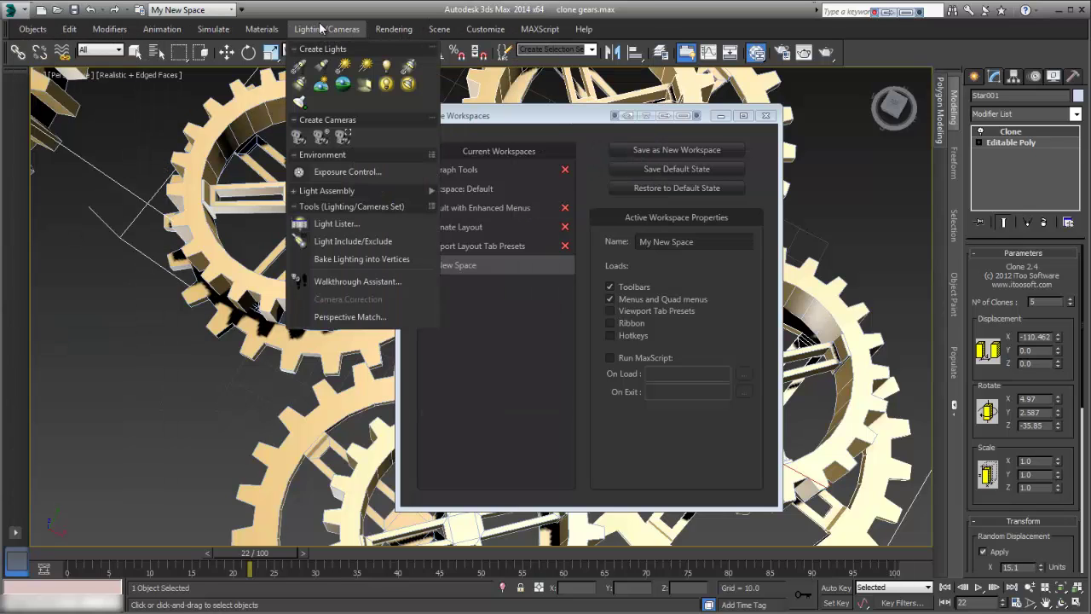
pyautogui.click(321, 28)
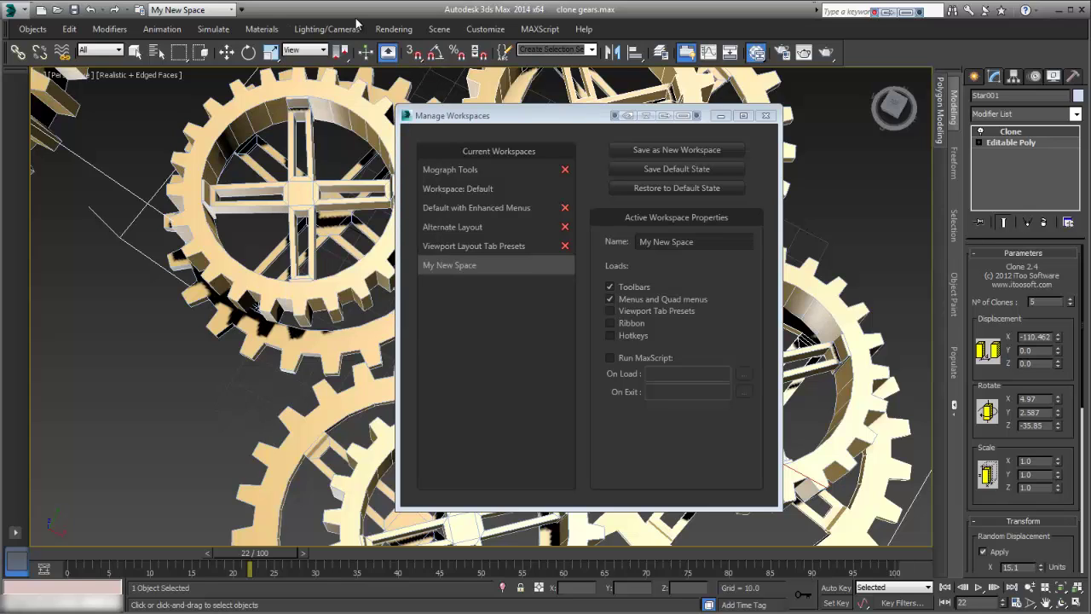
# - Float the Primitives category over the upper-left gear and dock the Edit/Convert modifiers category directly below it
pyautogui.click(32, 30)
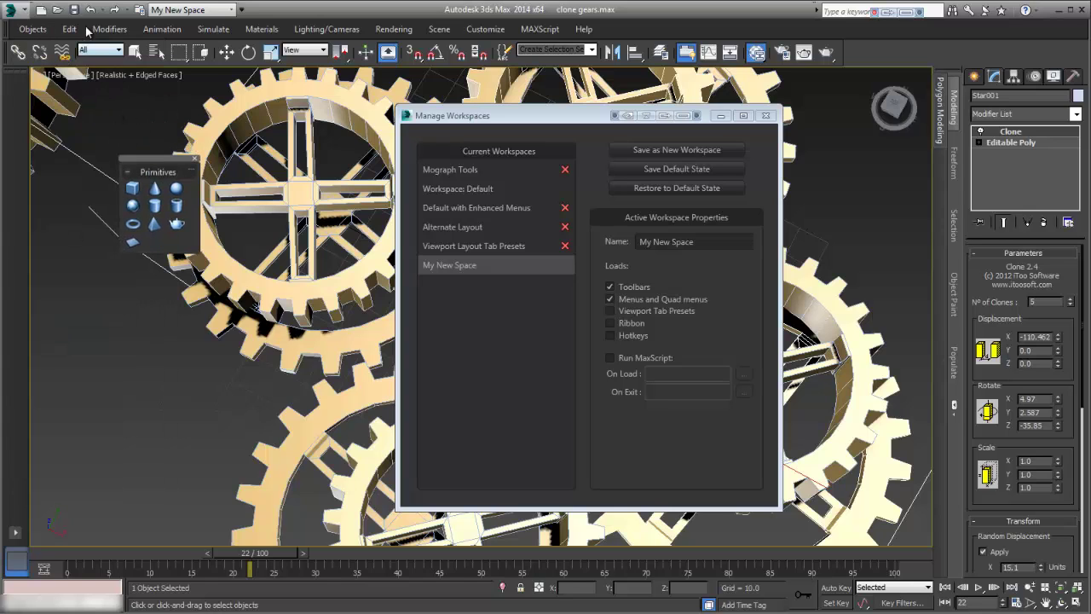
pyautogui.click(68, 30)
pyautogui.click(100, 29)
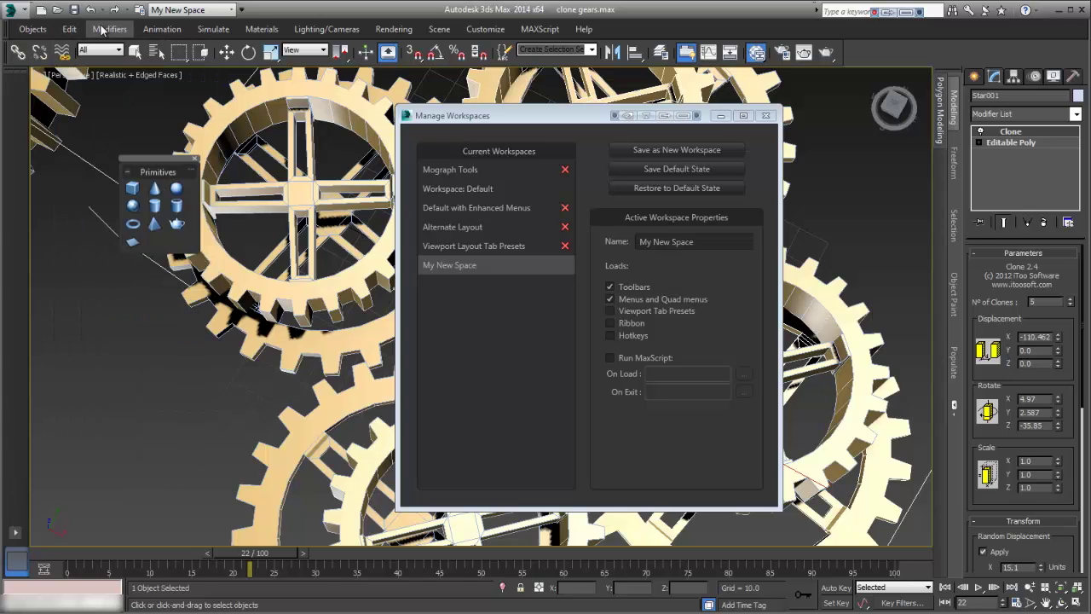
pyautogui.click(100, 30)
pyautogui.moveTo(109, 52)
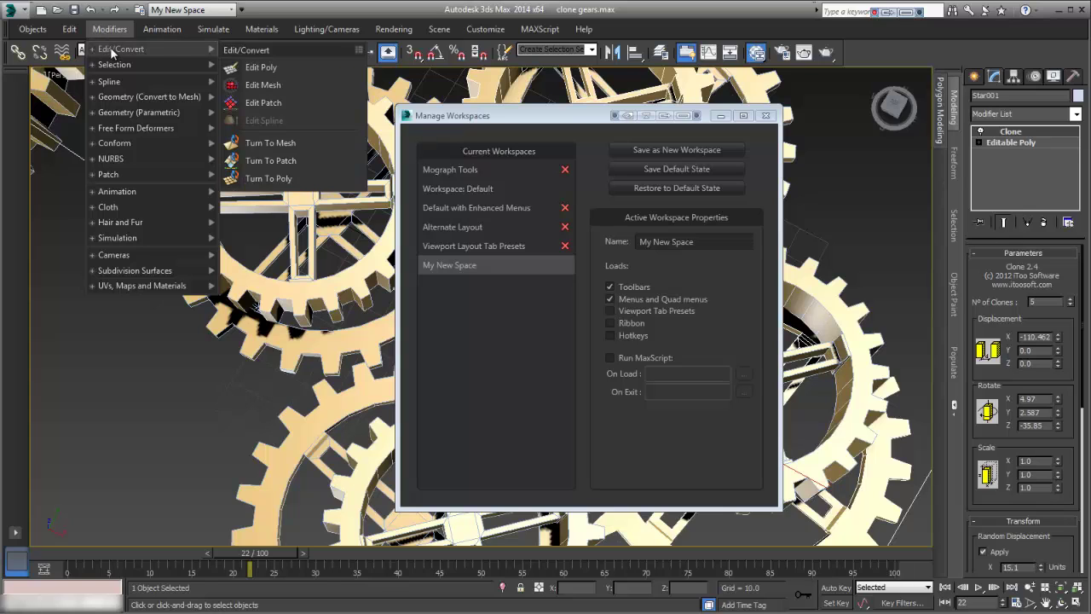
pyautogui.moveTo(228, 54); pyautogui.dragTo(170, 248)
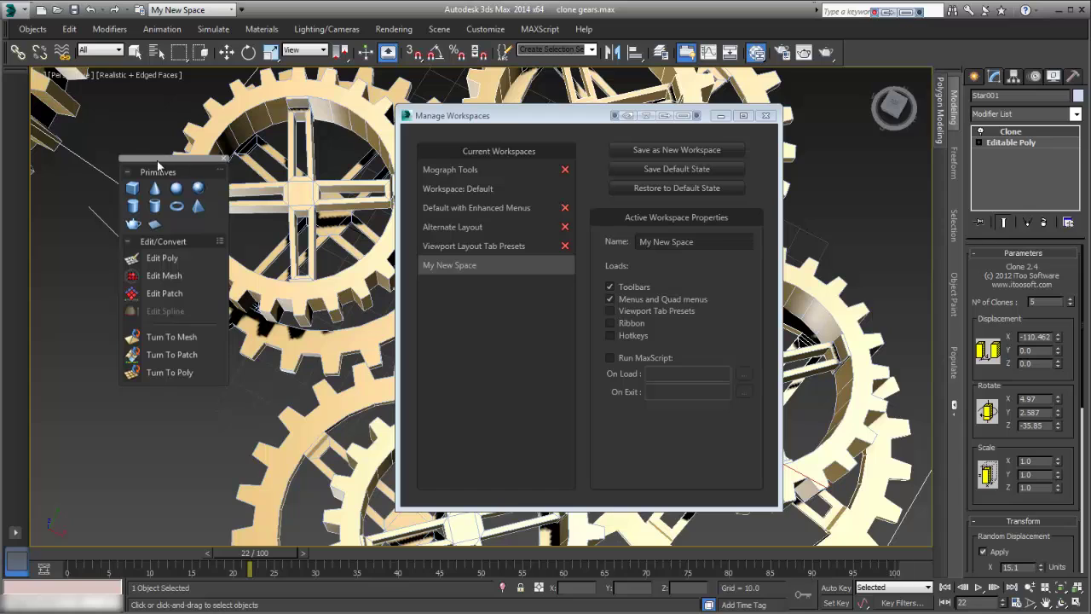
# - Dock the Render and State Sets categories below Edit/Convert and shift the combined panel toward the viewport's upper-left corner
pyautogui.click(408, 30)
pyautogui.moveTo(401, 50); pyautogui.dragTo(168, 364)
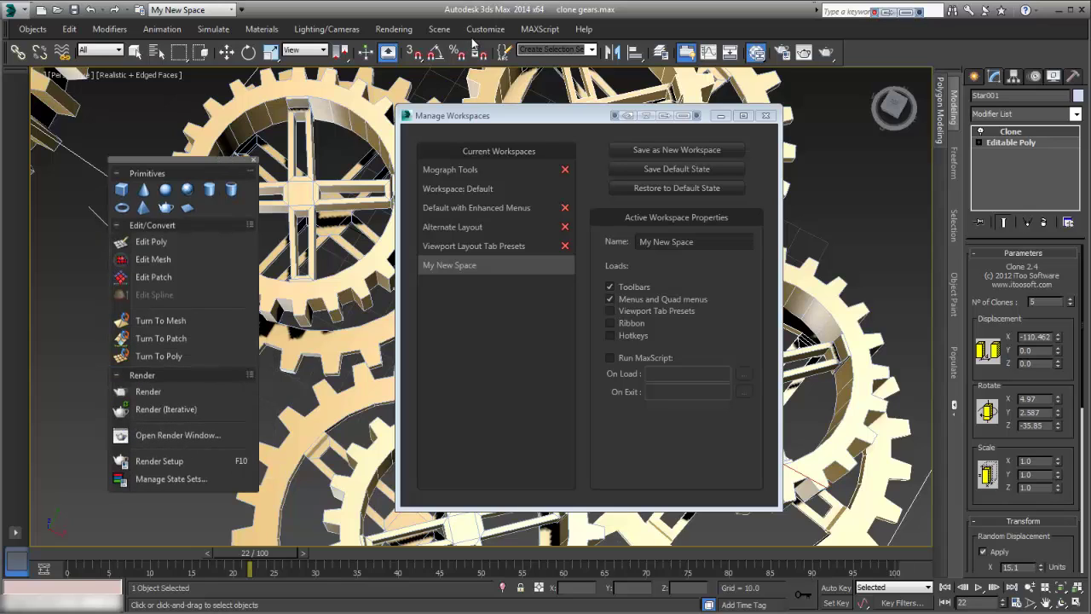
pyautogui.click(443, 31)
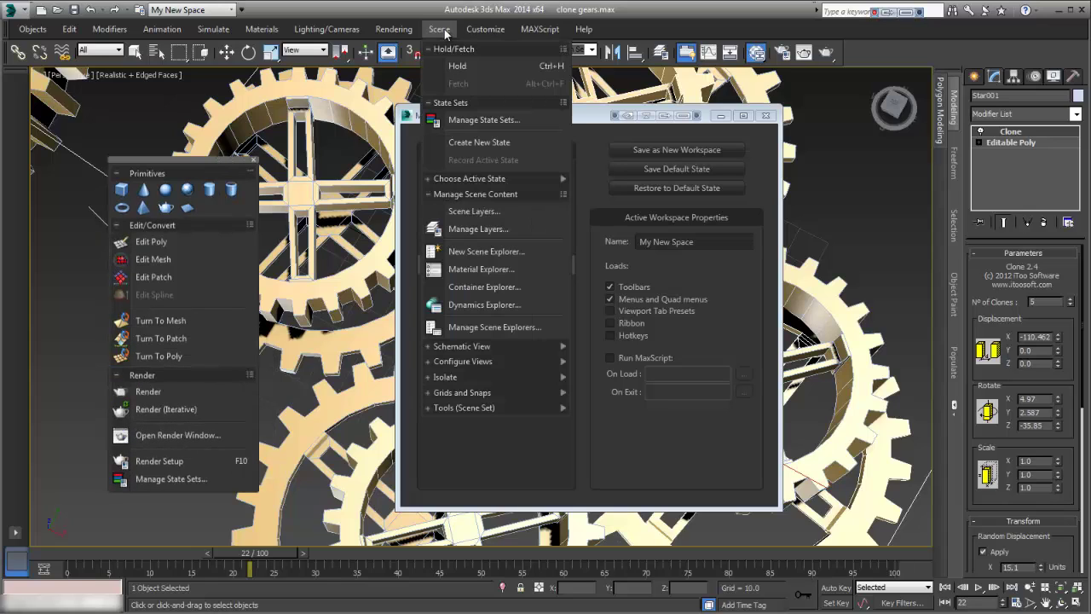
pyautogui.moveTo(451, 103); pyautogui.dragTo(200, 494)
pyautogui.moveTo(174, 161); pyautogui.dragTo(137, 106)
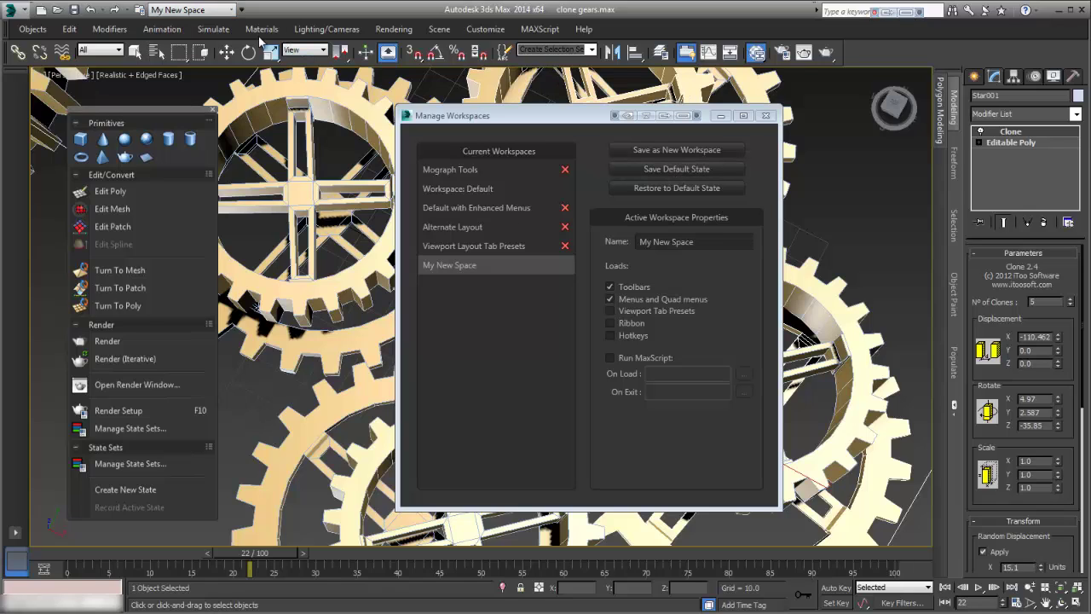
# - Save the current layout as the default state of My New Space and nudge the floating panel closer to the viewport's corner
pyautogui.click(233, 10)
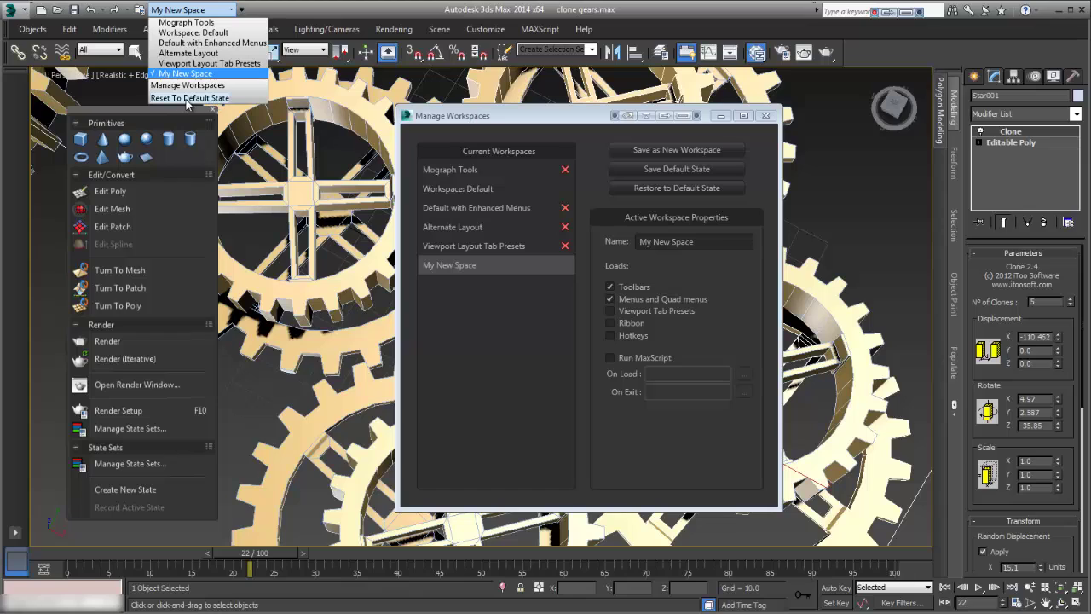
pyautogui.click(148, 111)
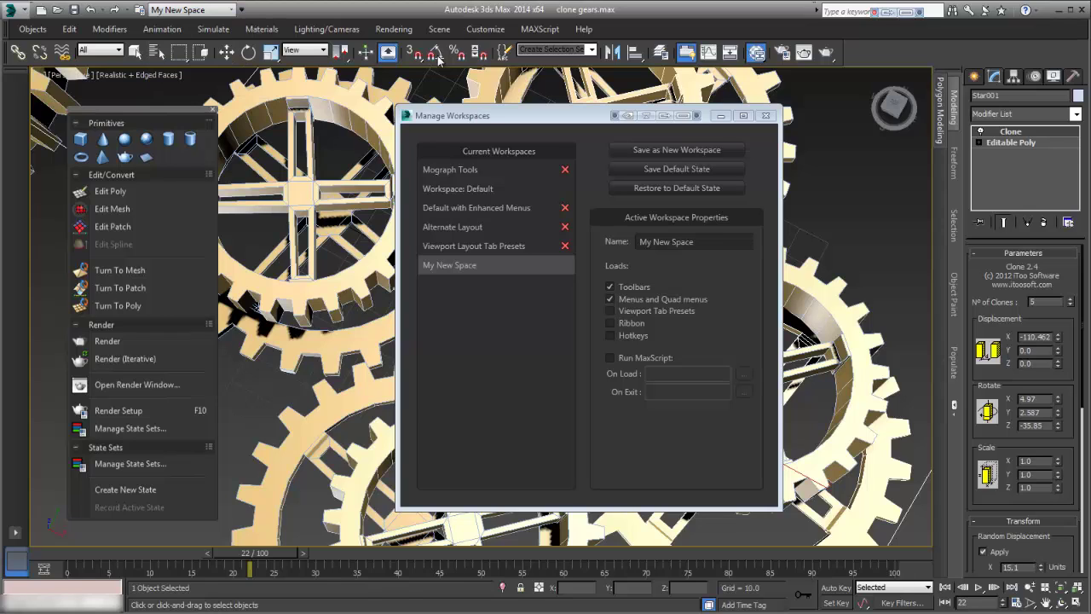
pyautogui.click(655, 171)
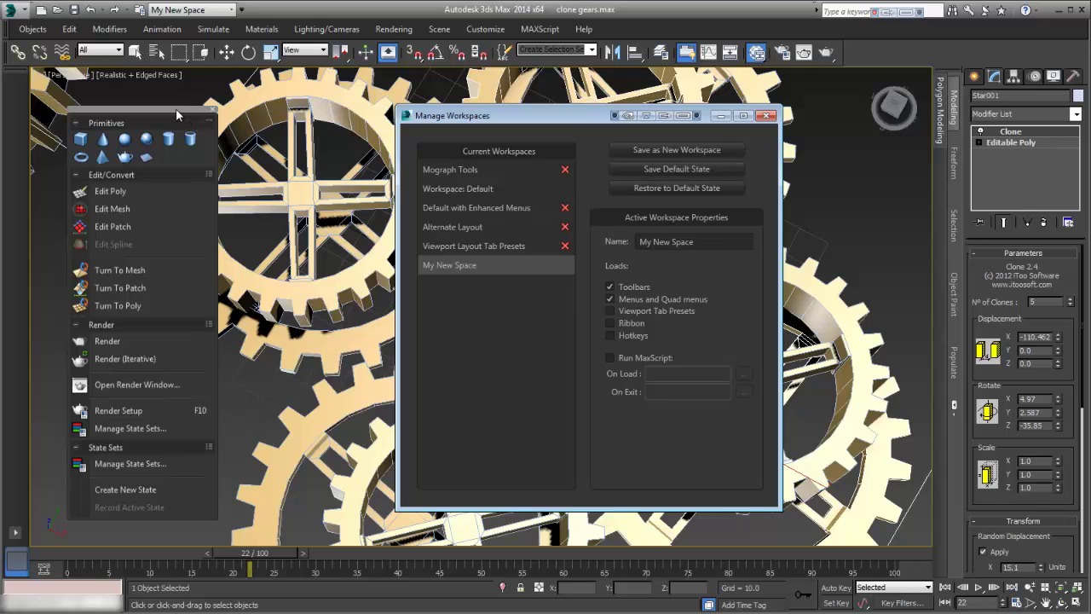
pyautogui.moveTo(176, 109); pyautogui.dragTo(161, 103)
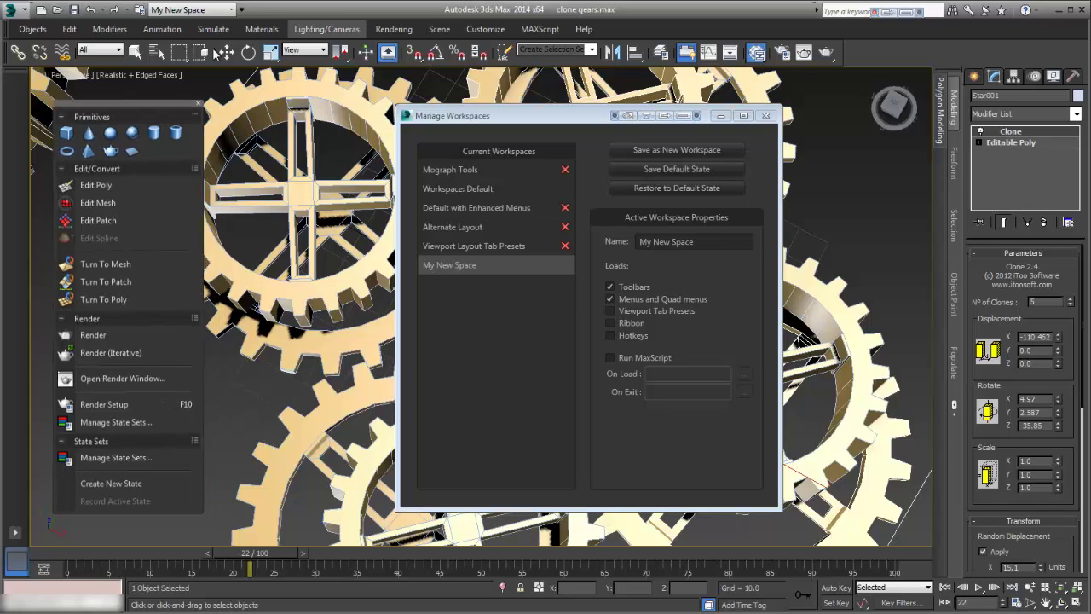
# - Switch to the Default with Enhanced Menus workspace and back to My New Space, nudging the combined floating panel slightly
pyautogui.click(191, 10)
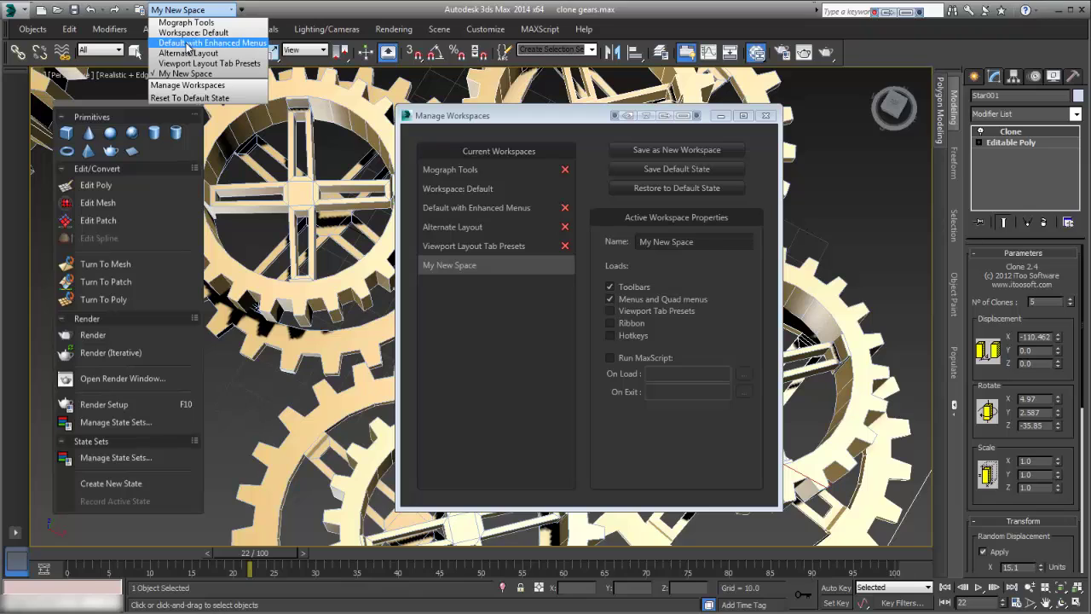
pyautogui.click(187, 45)
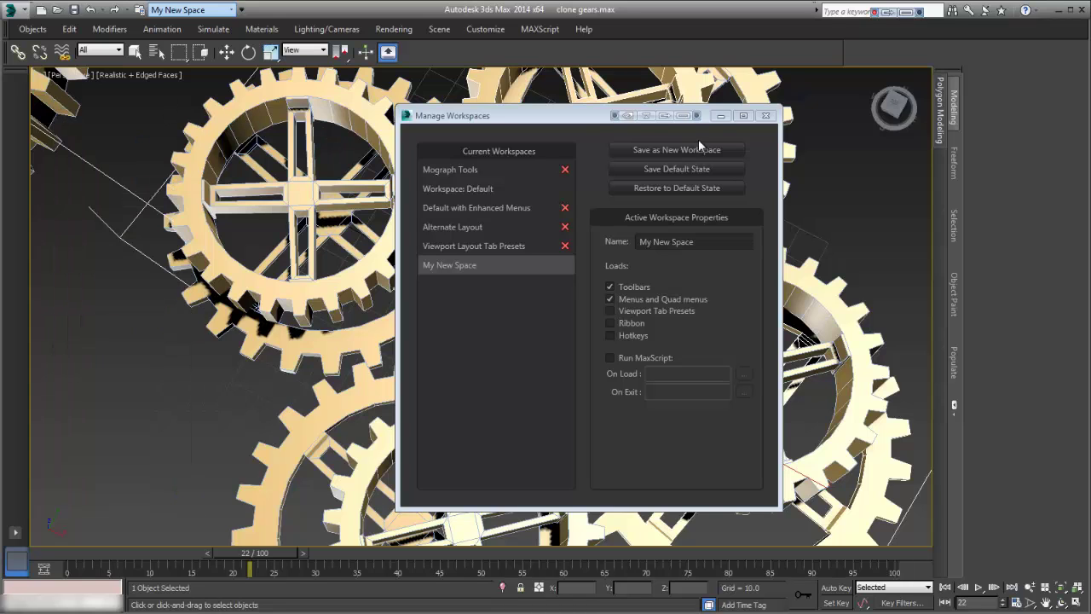
pyautogui.click(188, 10)
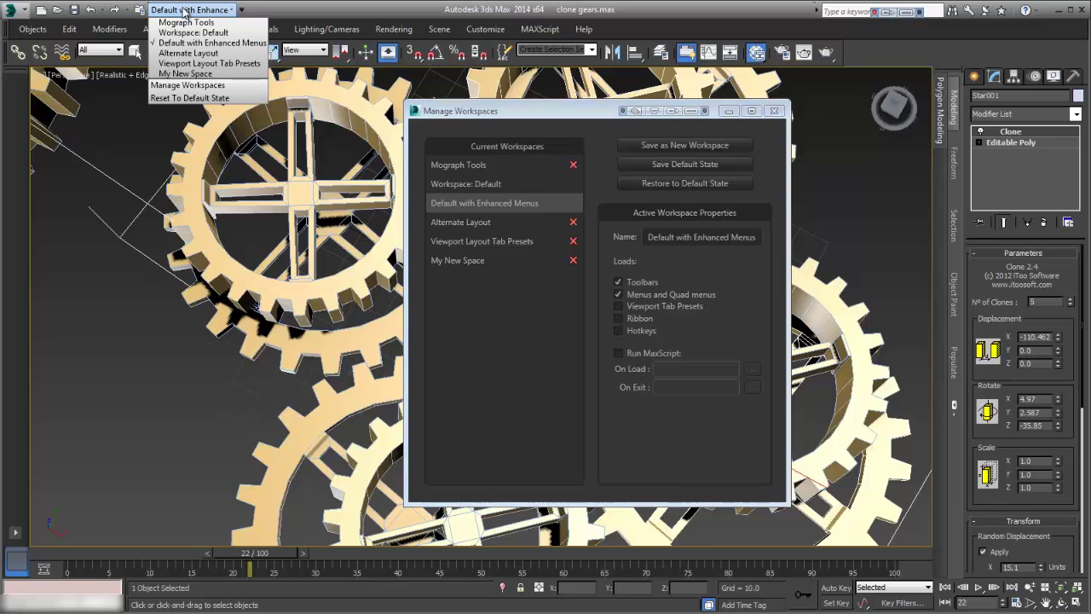
pyautogui.click(188, 85)
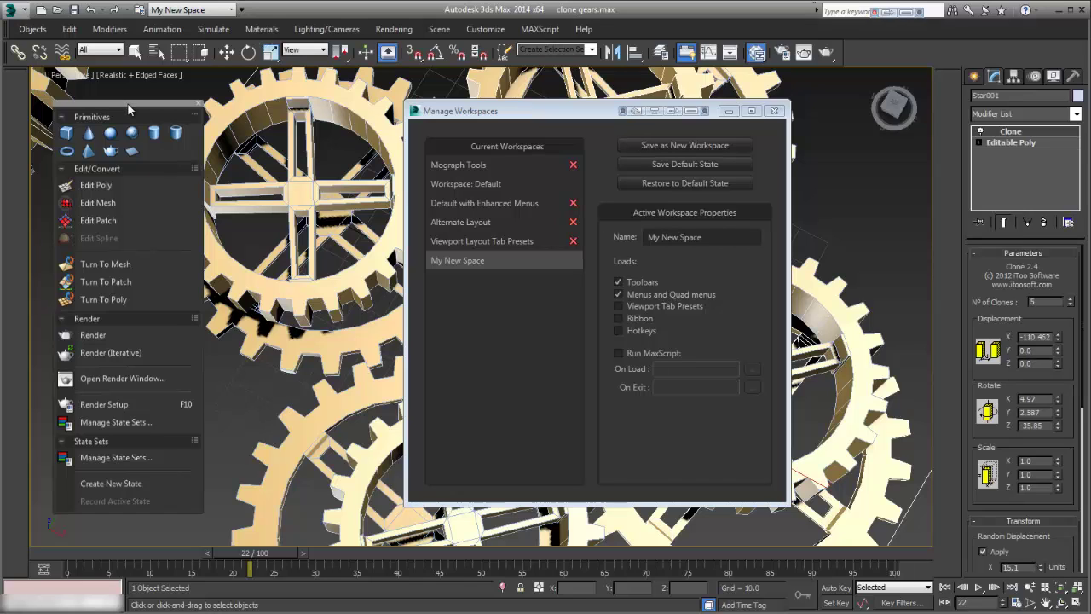
pyautogui.moveTo(127, 102); pyautogui.dragTo(131, 102)
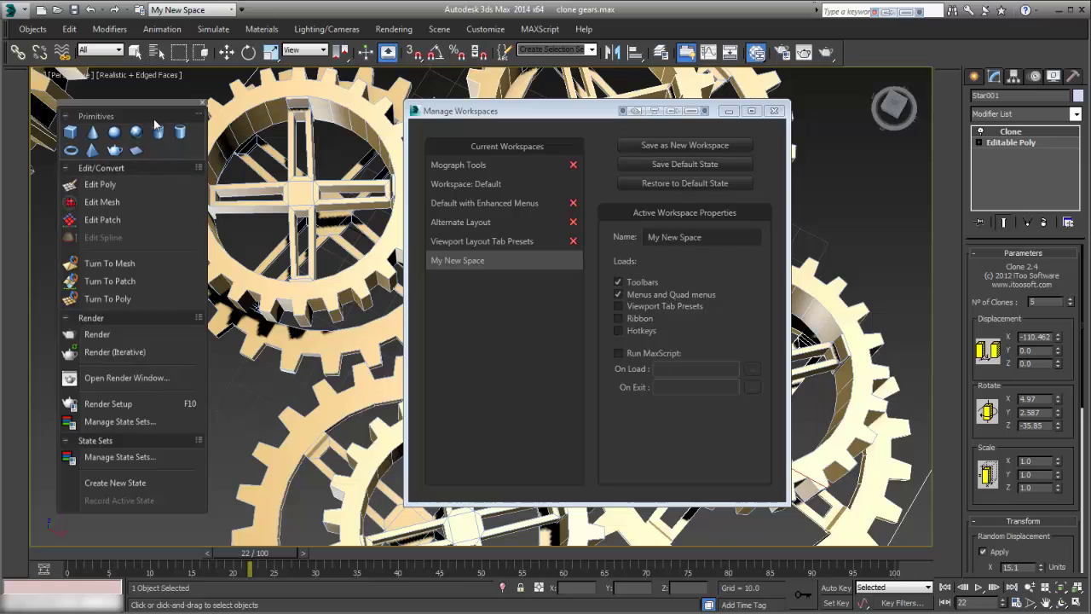
# - Activate the Mograph Tools workspace and close the Manage Workspaces window
pyautogui.click(179, 11)
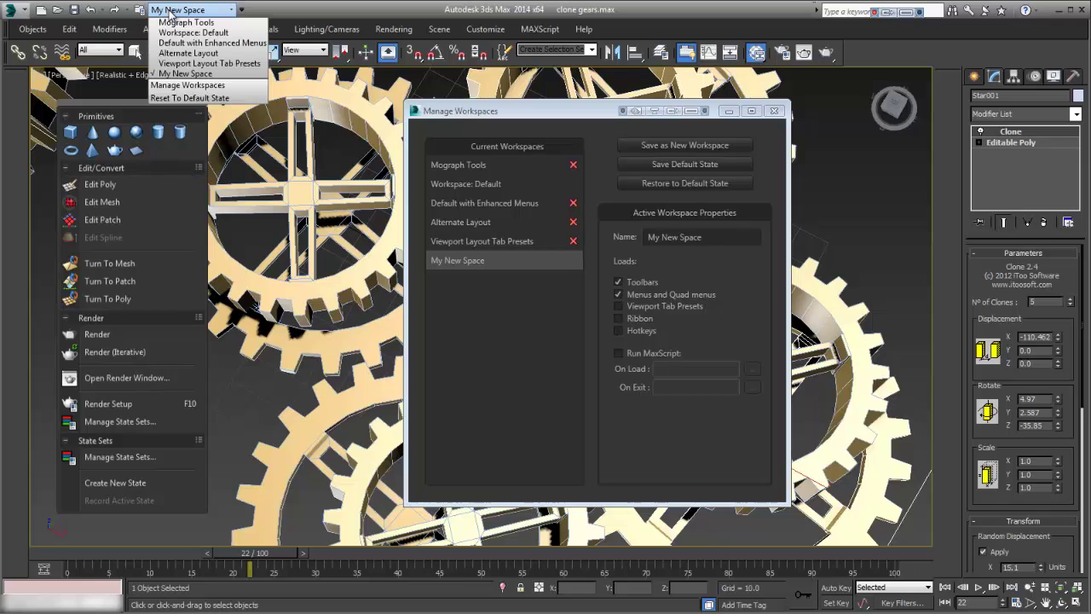
pyautogui.click(174, 24)
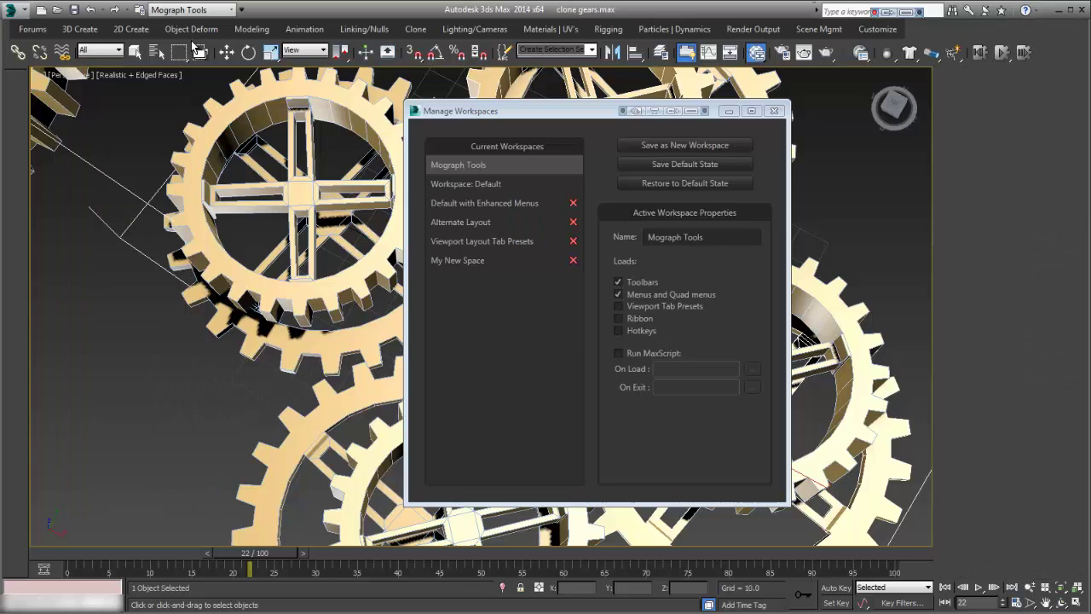
pyautogui.click(774, 111)
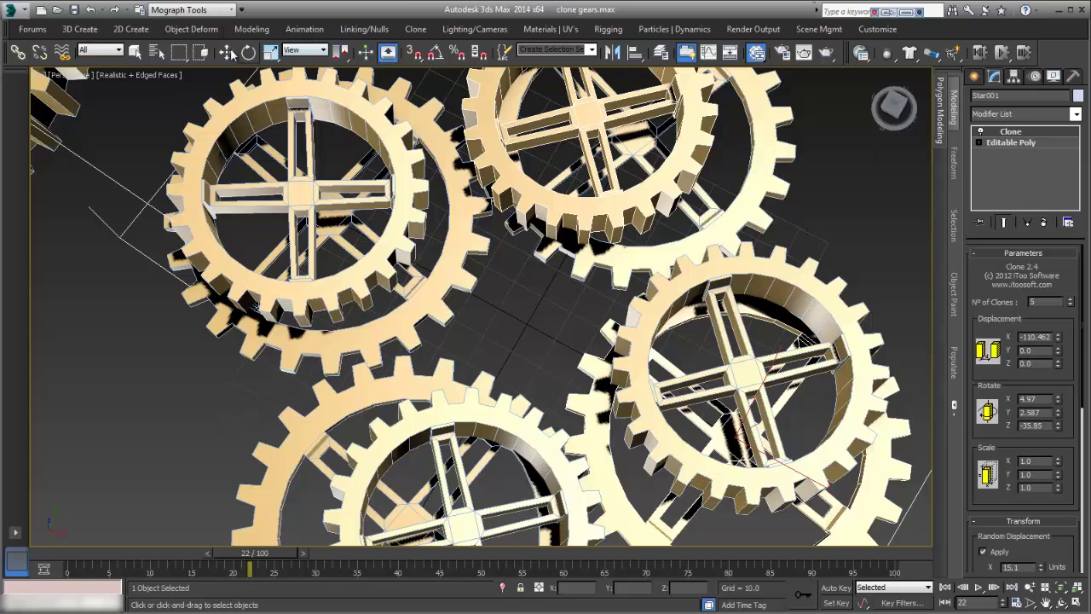
# - Examine the Mograph Tools command groups for 3D and 2D creation, object deformation, modeling with subdivision surfaces, and animation
pyautogui.click(81, 31)
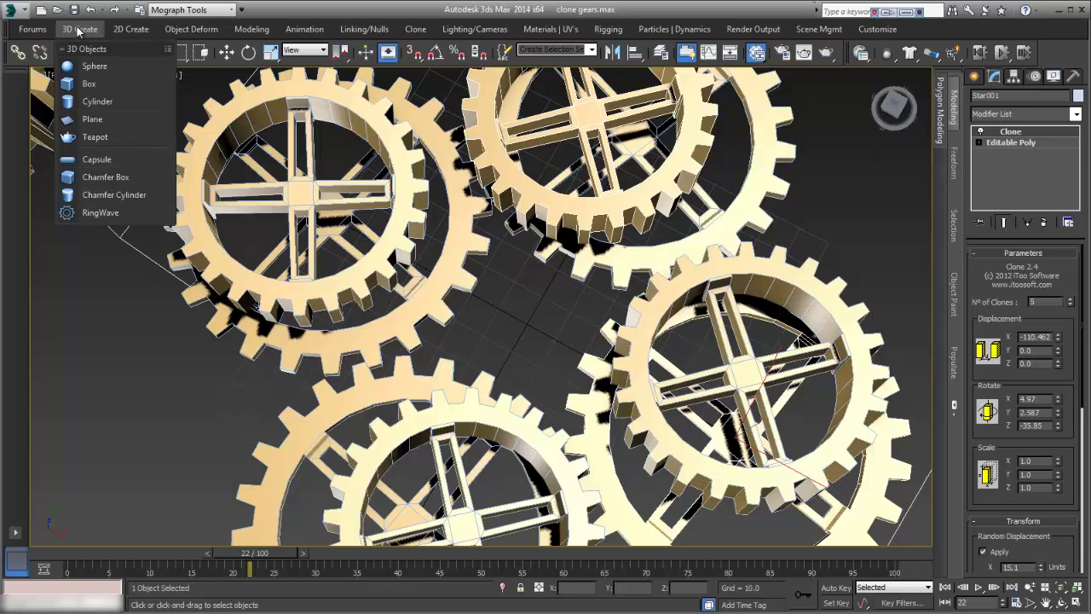
pyautogui.click(123, 30)
pyautogui.click(129, 30)
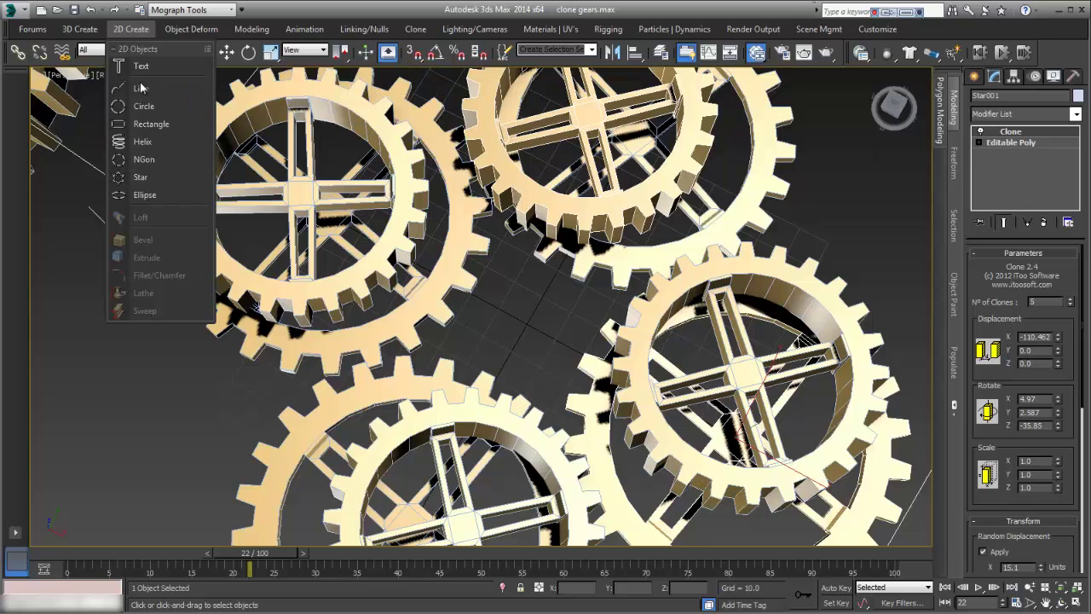
pyautogui.click(185, 31)
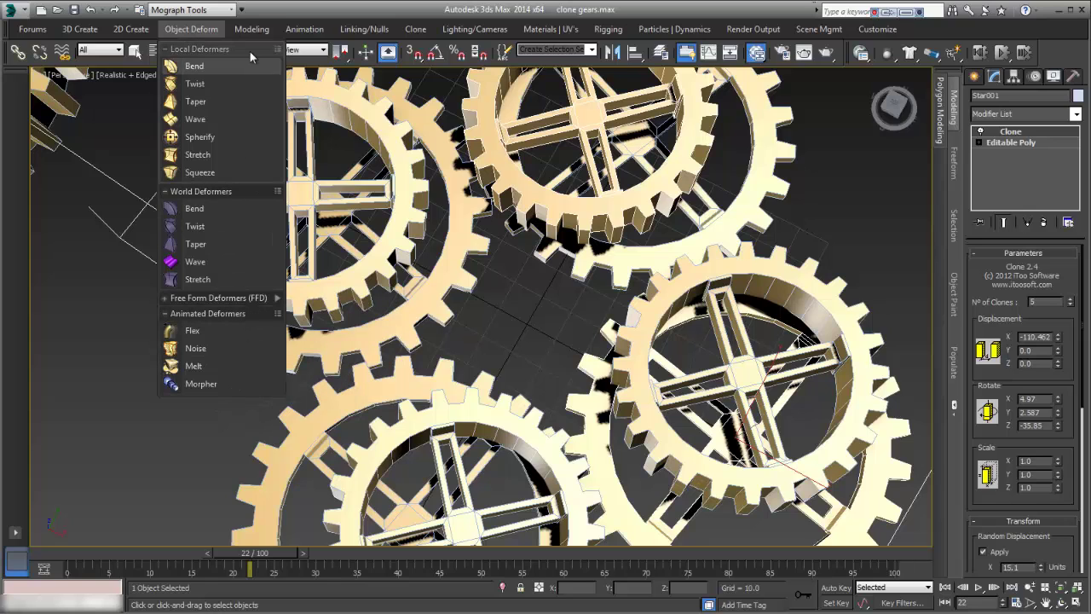
pyautogui.moveTo(251, 30)
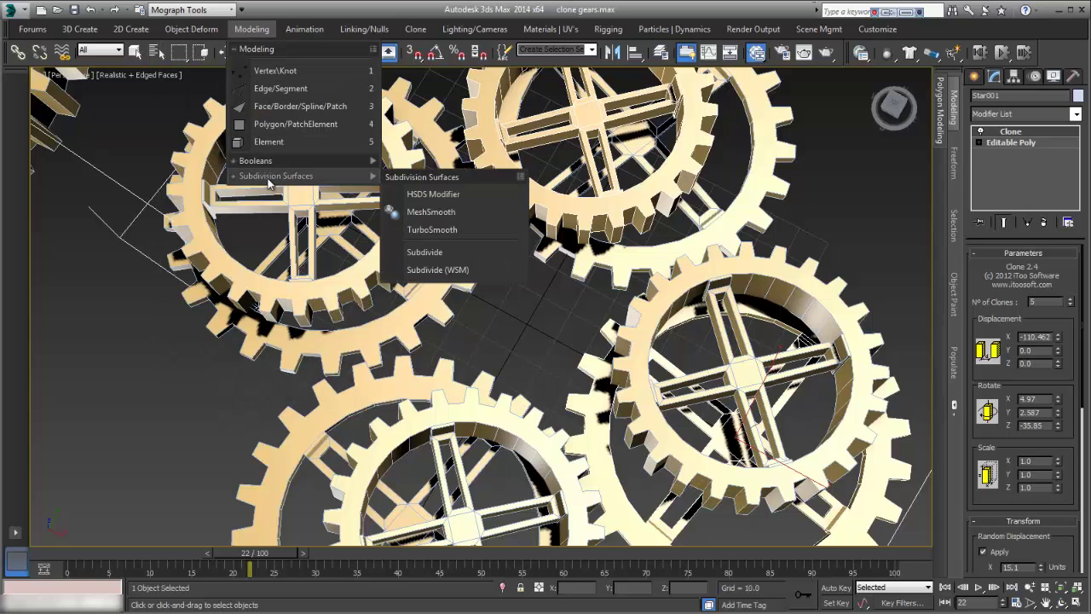
pyautogui.click(315, 31)
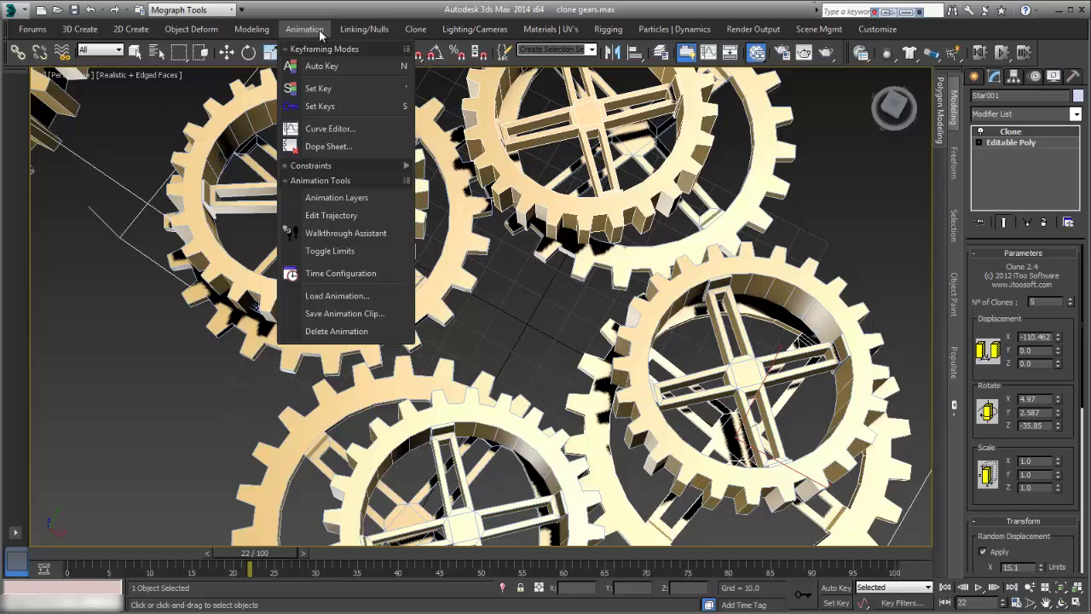
pyautogui.moveTo(414, 30)
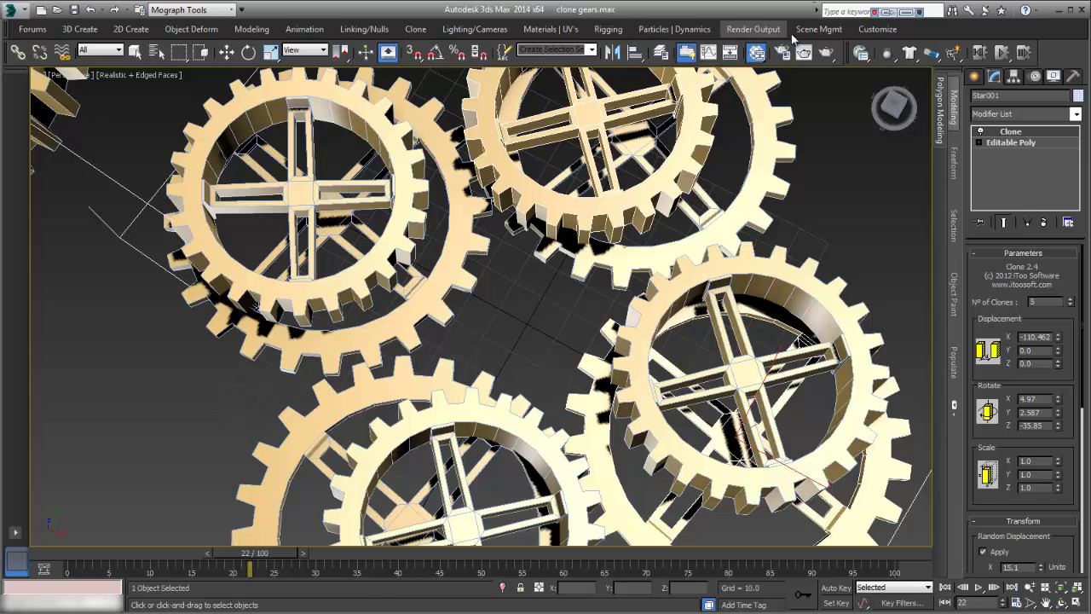
# - Review the Forums community and Speak Back entries and the 3D object commands, leaving the scene unchanged
pyautogui.click(27, 33)
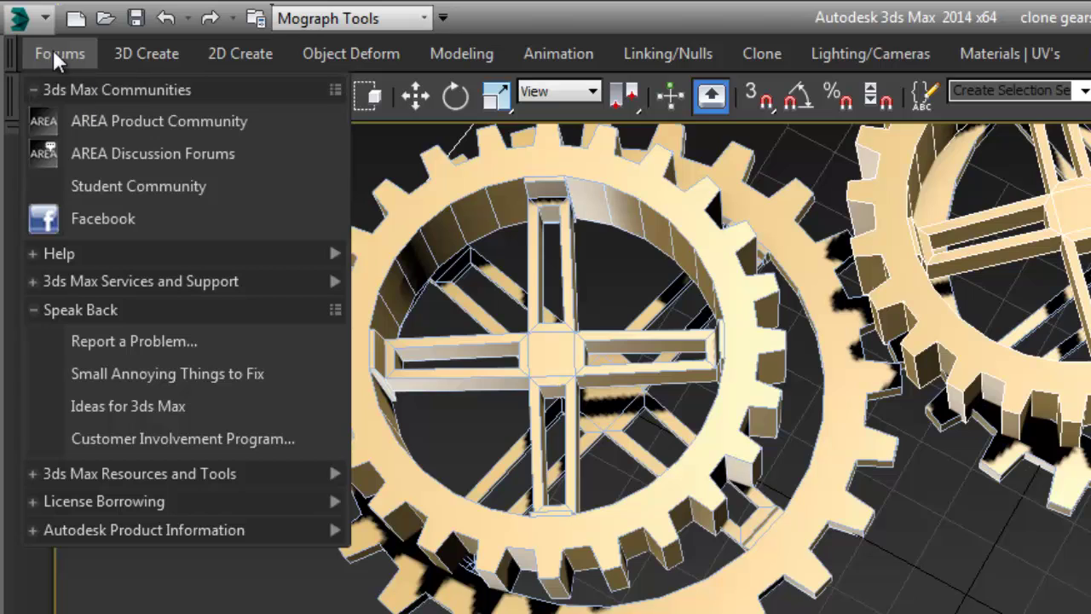
pyautogui.moveTo(147, 53)
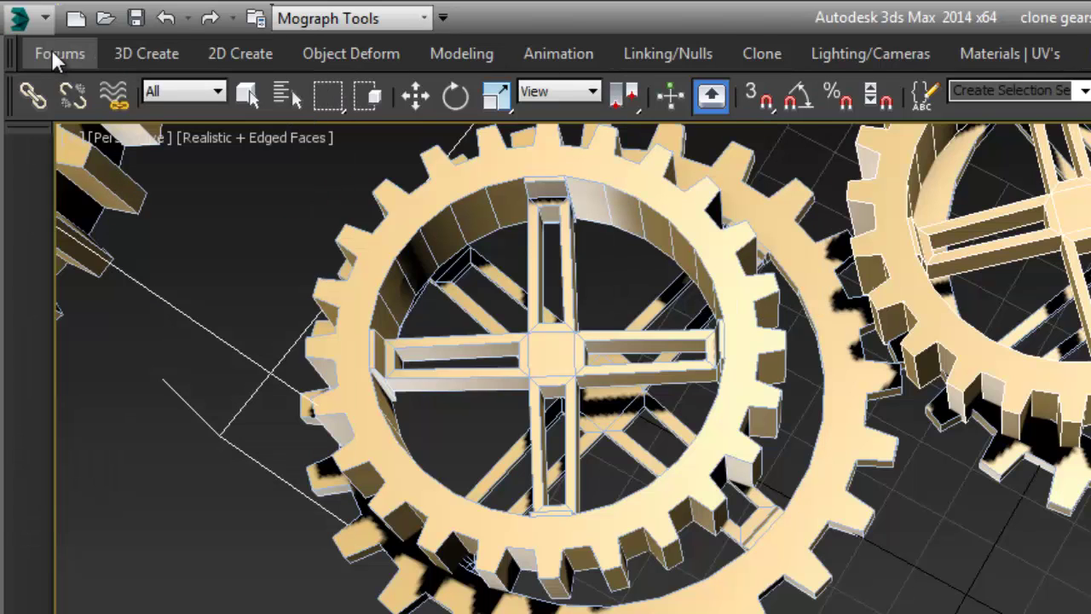
pyautogui.moveTo(54, 51)
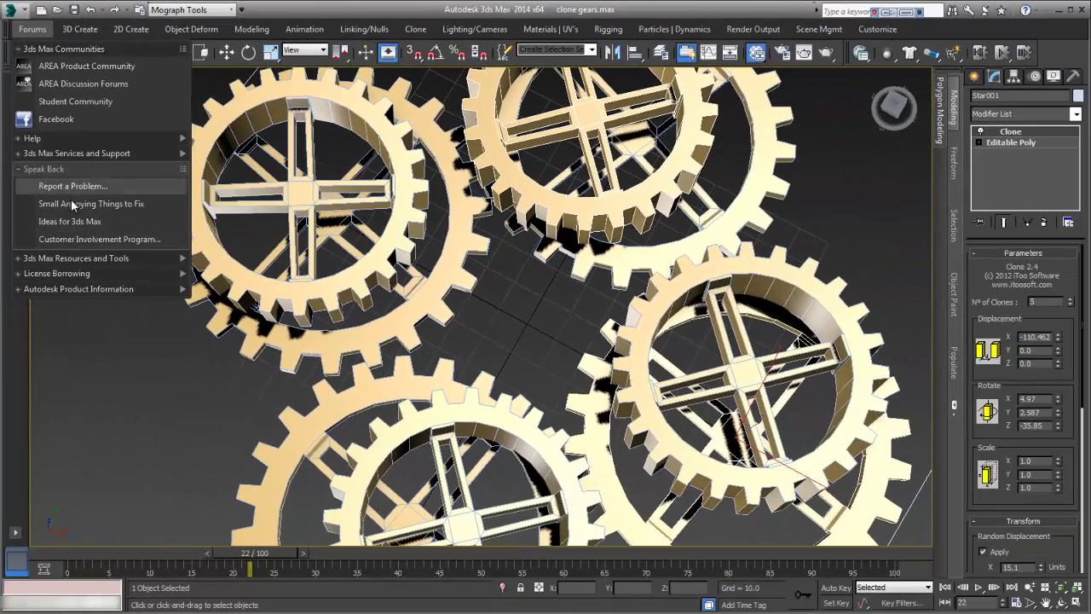
pyautogui.click(79, 29)
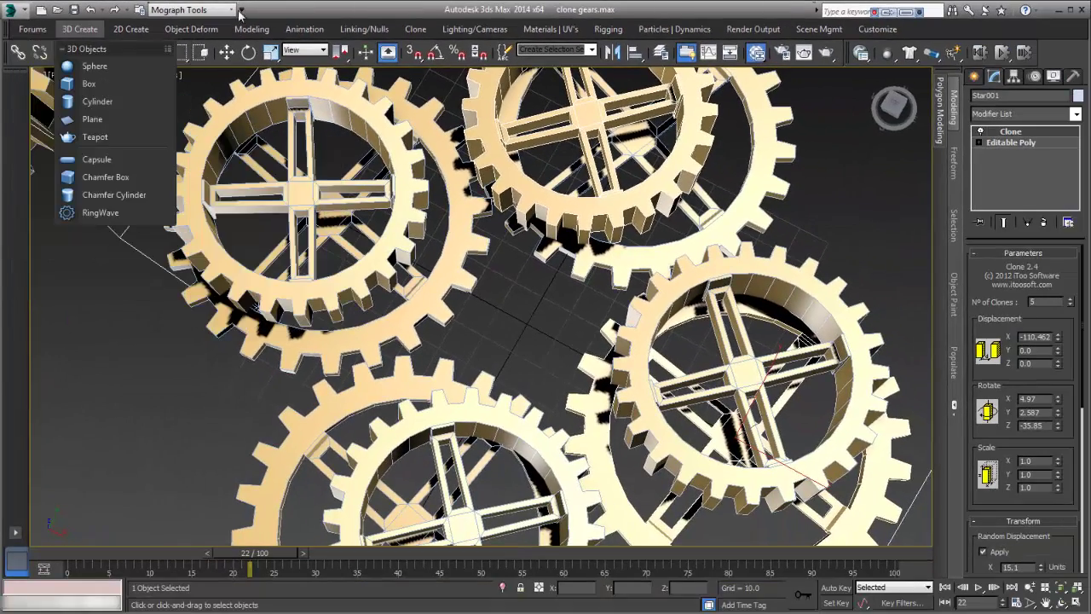
pyautogui.click(300, 10)
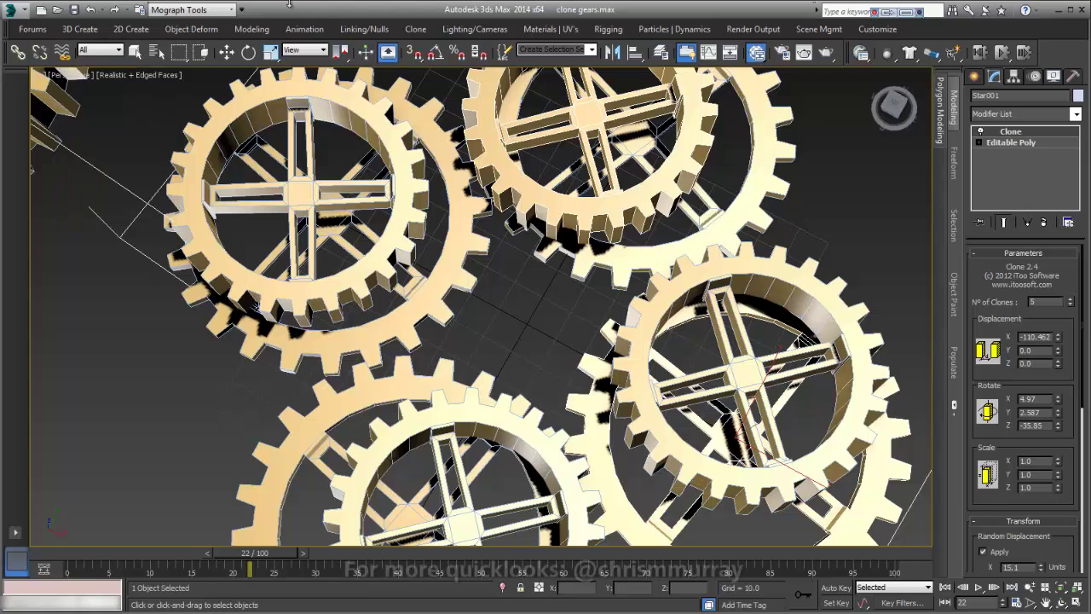